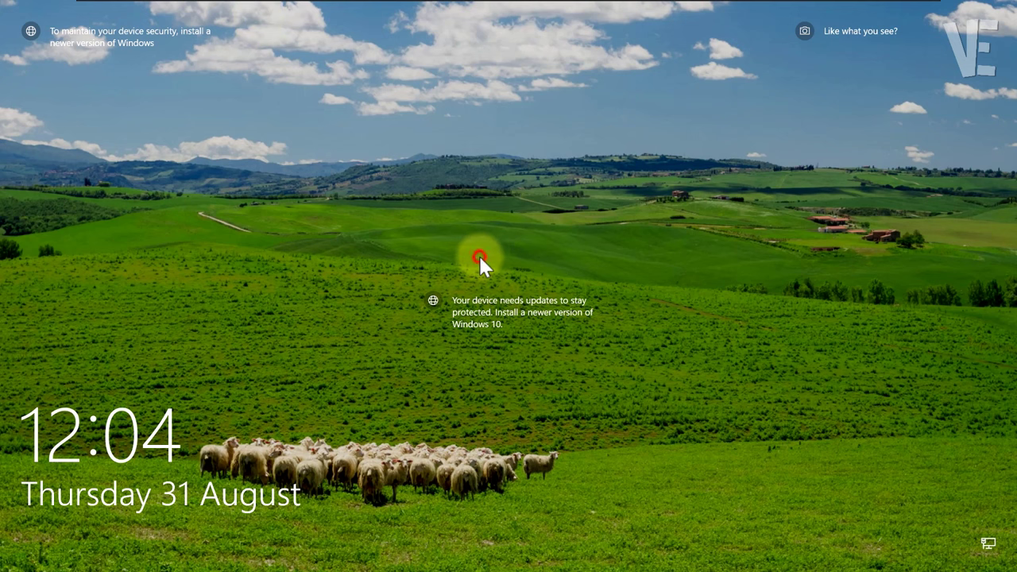
- Open the On-Screen Keyboard on the sign-in screen, shrink it and place it below the password field
{"action": "left_click", "coordinate": [479, 257]}
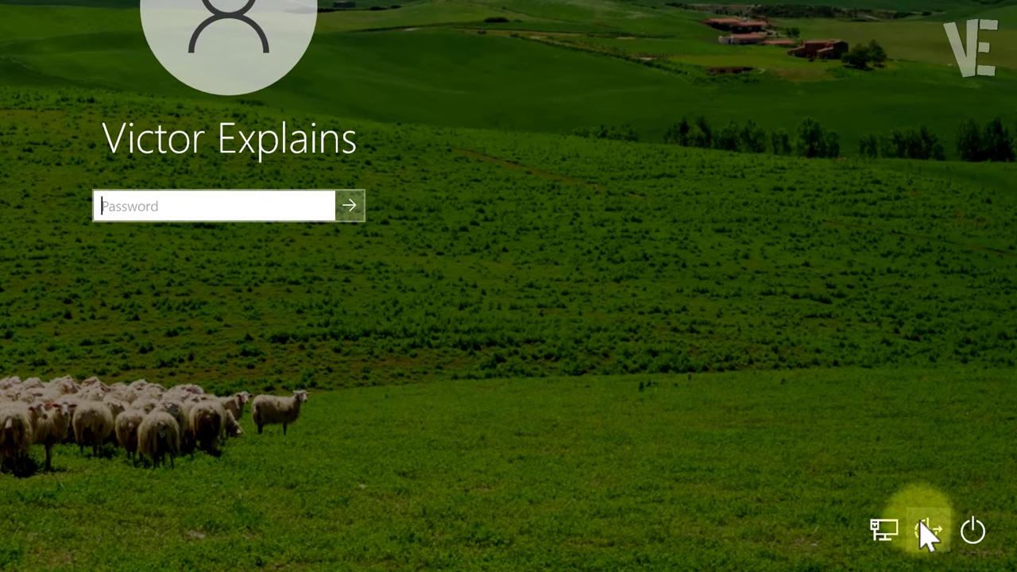
{"action": "left_click", "coordinate": [931, 531]}
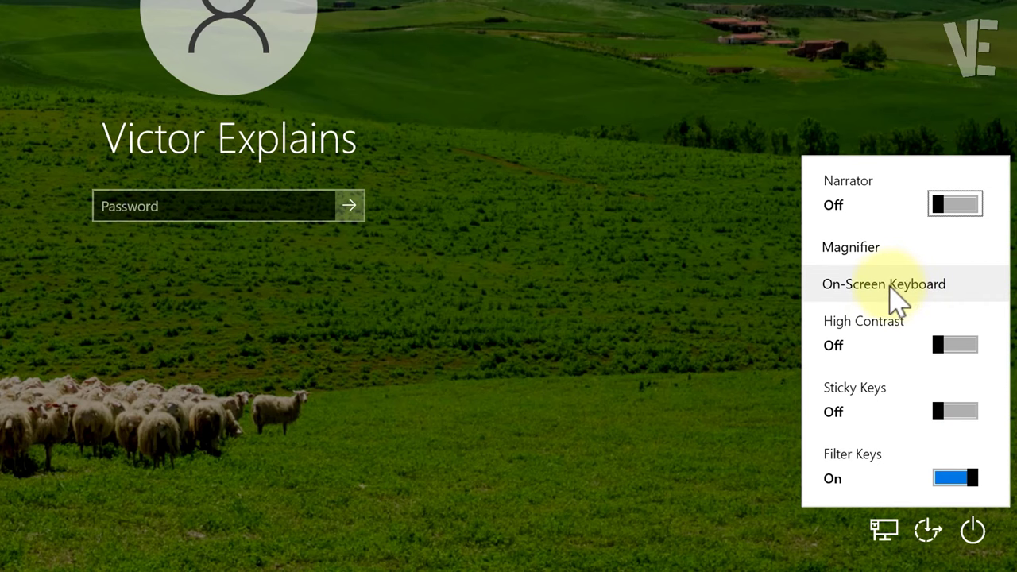
{"action": "left_click", "coordinate": [896, 287]}
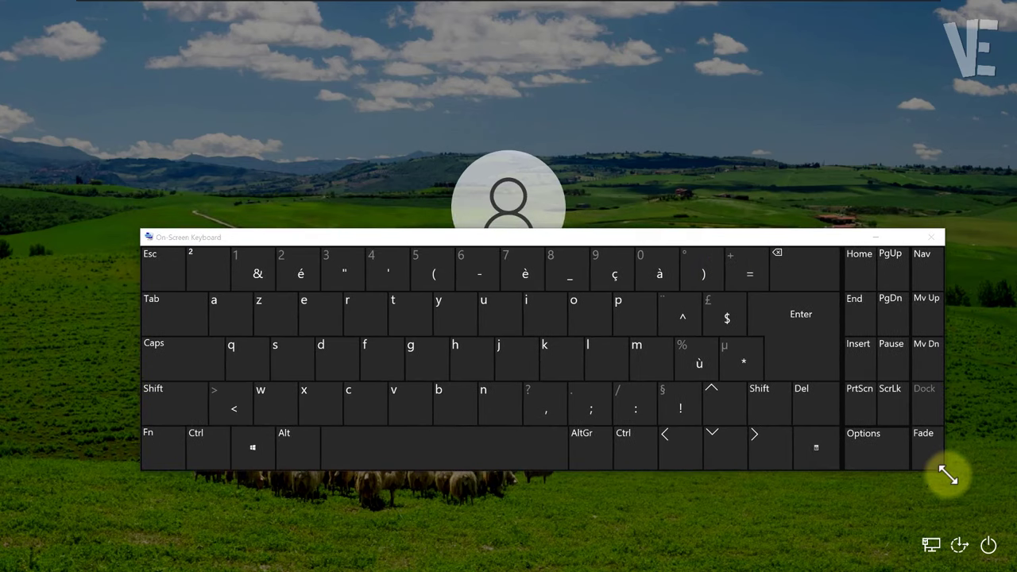
{"action": "left_click_drag", "start_coordinate": [948, 474], "coordinate": [855, 414]}
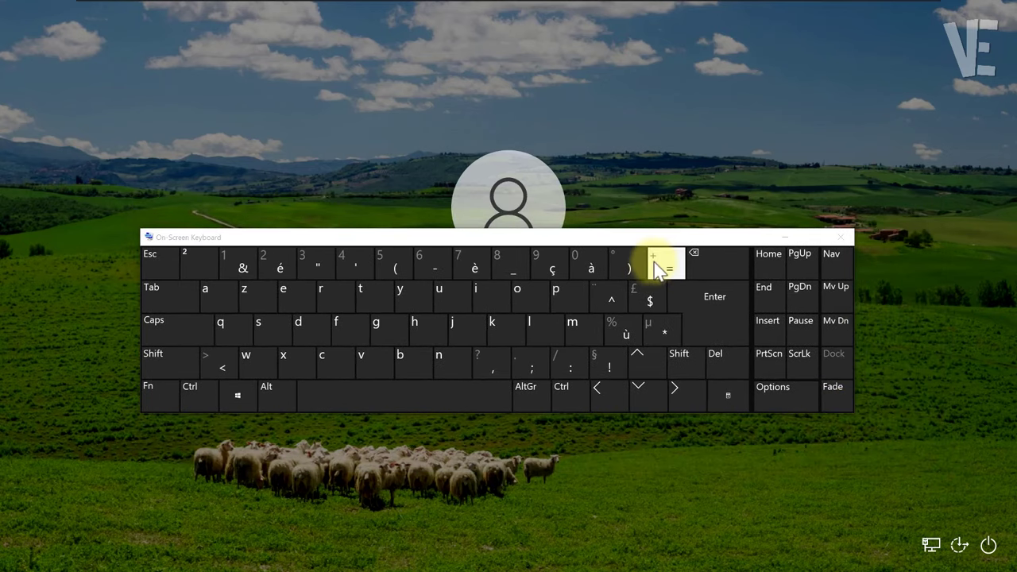
{"action": "left_click_drag", "start_coordinate": [648, 238], "coordinate": [666, 375]}
- Enter the account password with the On-Screen Keyboard, with Caps Lock on, and sign in
{"action": "left_click", "coordinate": [458, 335]}
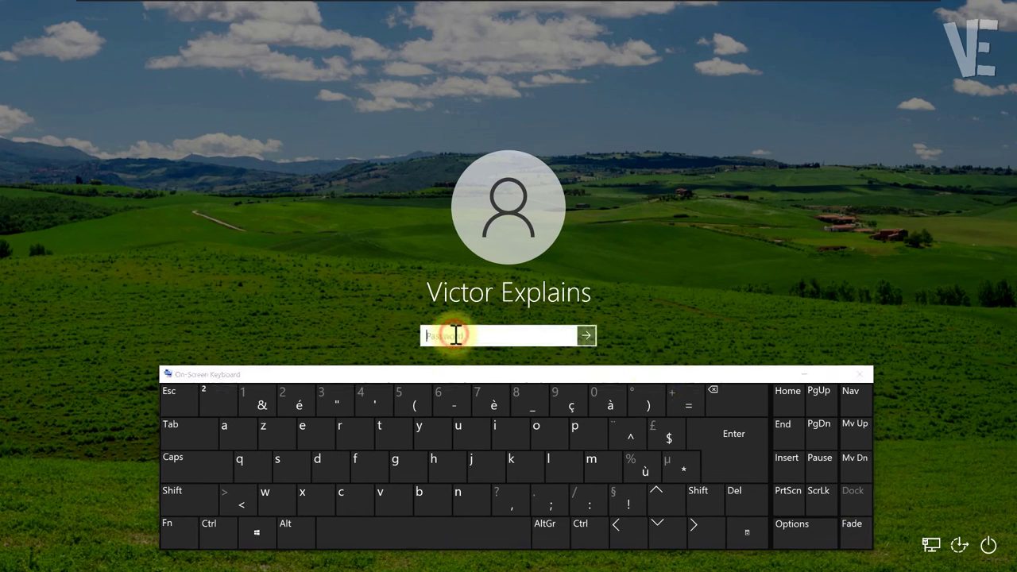
{"action": "left_click", "coordinate": [187, 467]}
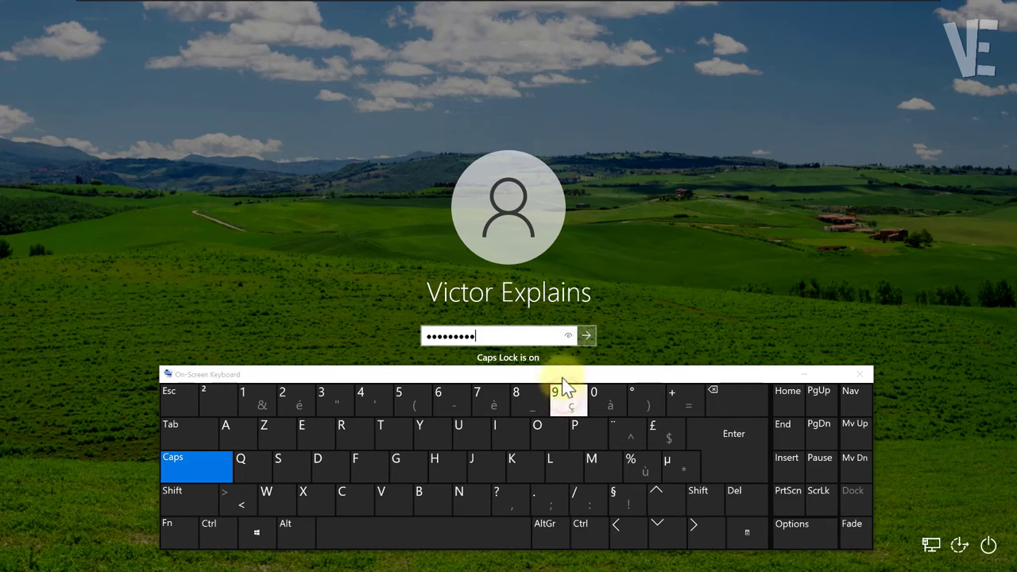
{"action": "left_click", "coordinate": [591, 336]}
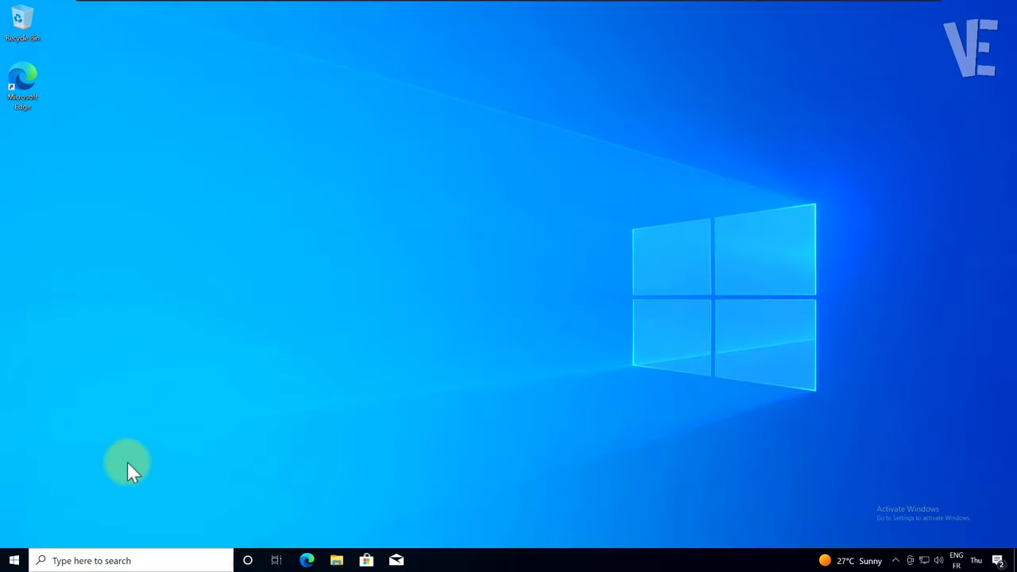
- Open the Troubleshoot page in the Update & Security settings
{"action": "left_click", "coordinate": [16, 554]}
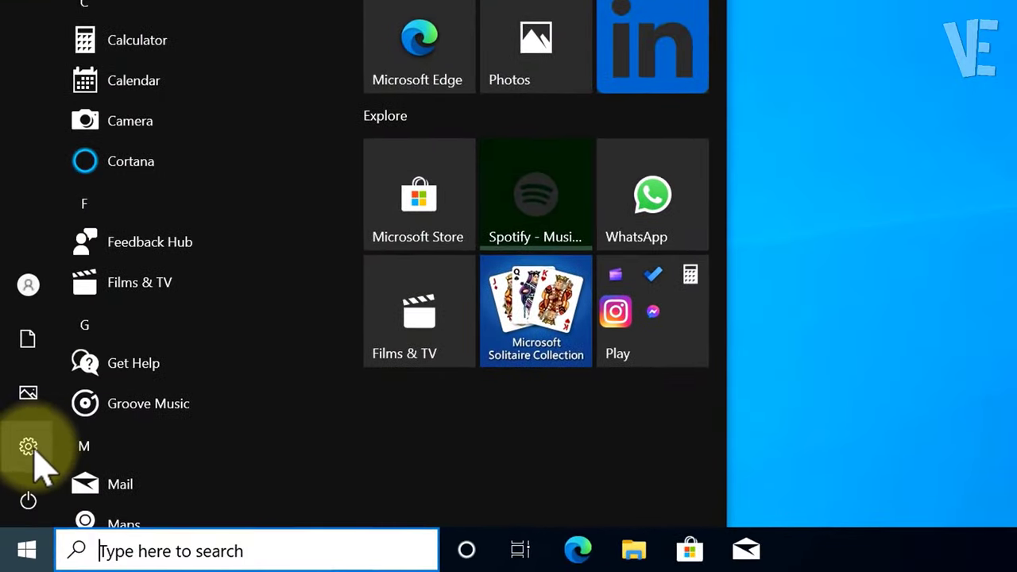
{"action": "left_click", "coordinate": [89, 449]}
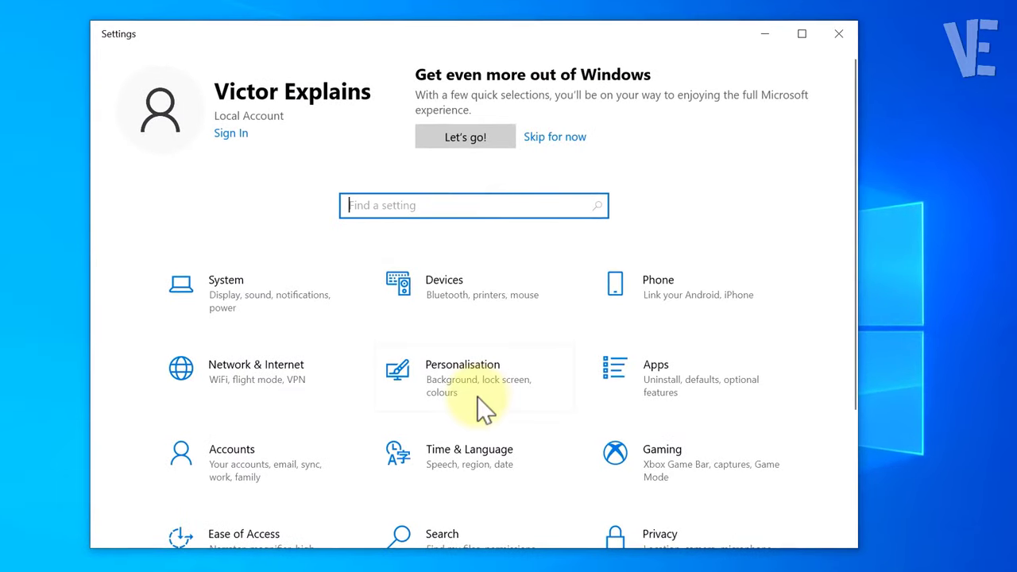
{"action": "scroll", "coordinate": [509, 306], "scroll_direction": "down", "scroll_amount": 3}
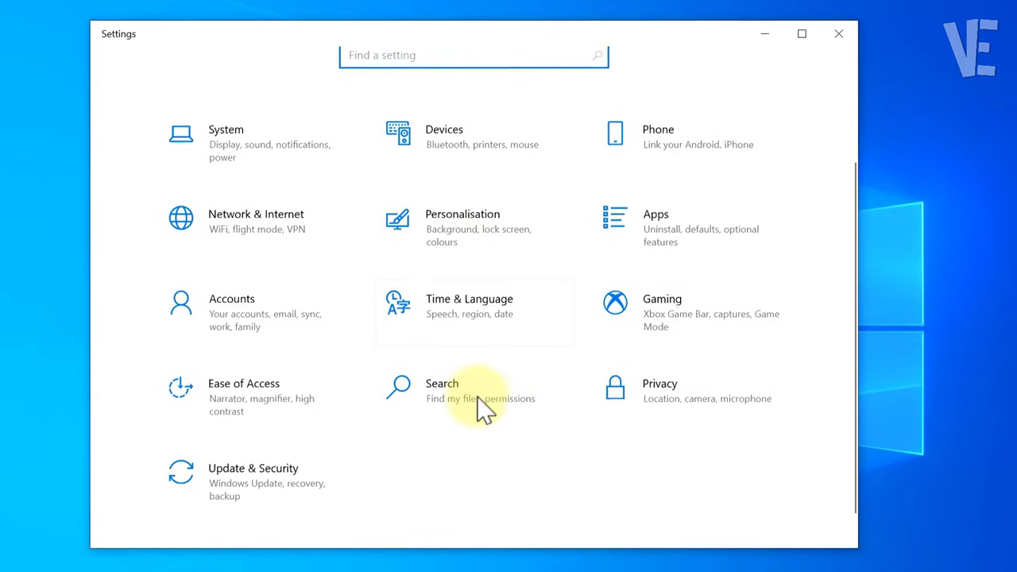
{"action": "left_click", "coordinate": [264, 451]}
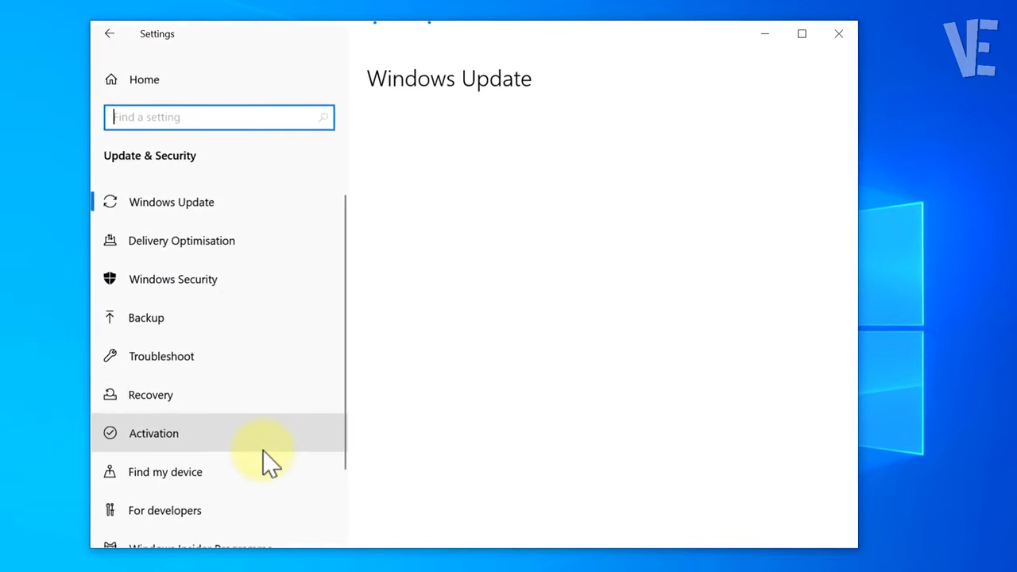
{"action": "left_click", "coordinate": [162, 359]}
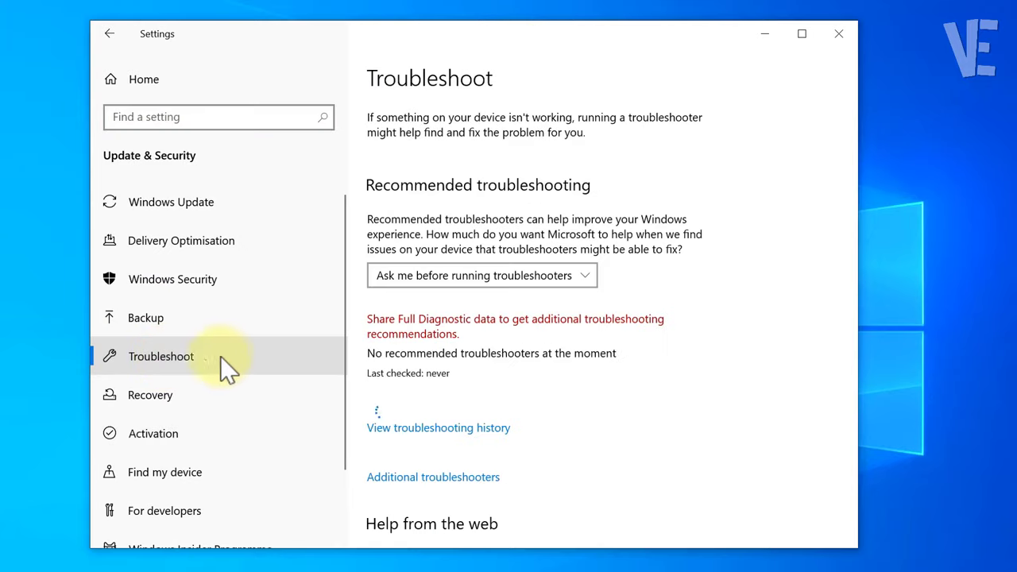
- Run the Keyboard troubleshooter from the additional troubleshooters
{"action": "scroll", "coordinate": [533, 344], "scroll_direction": "down", "scroll_amount": 3}
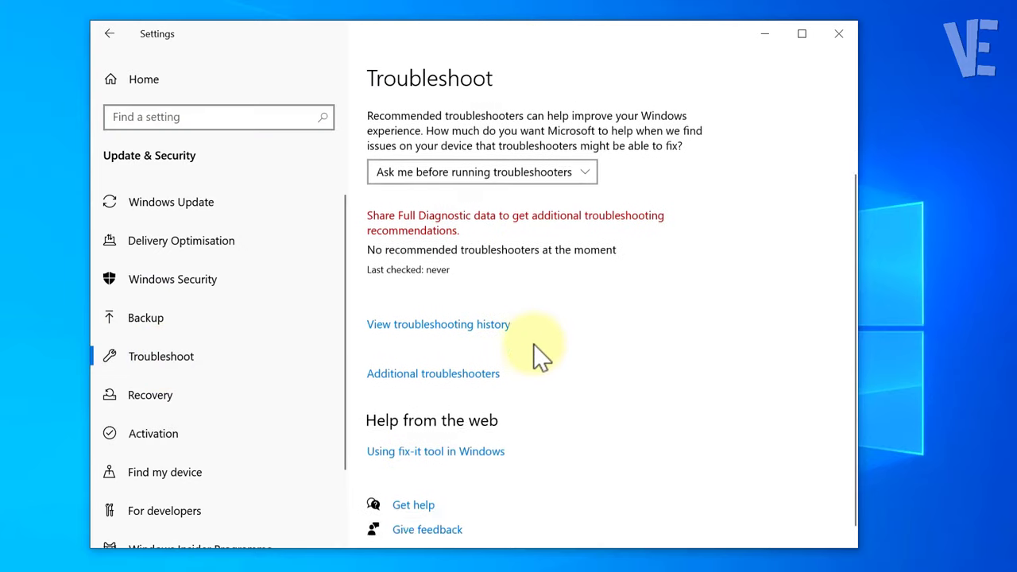
{"action": "left_click", "coordinate": [420, 366]}
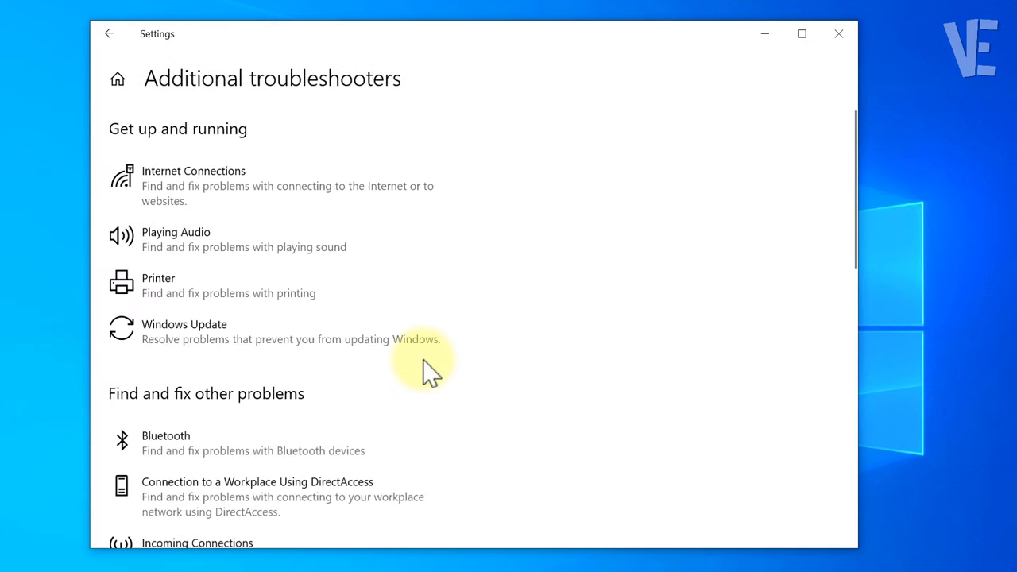
{"action": "scroll", "coordinate": [425, 368], "scroll_direction": "down", "scroll_amount": 5}
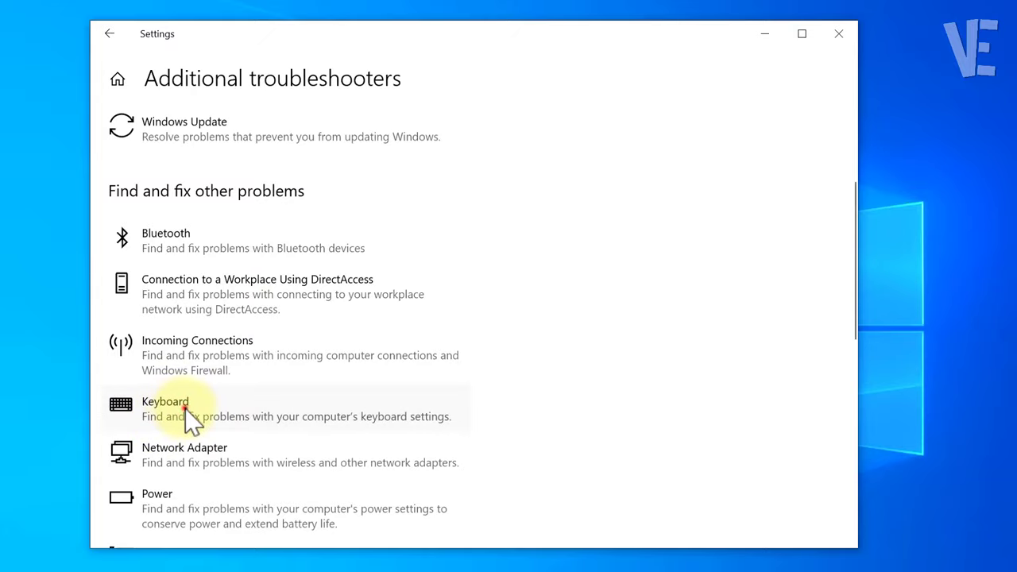
{"action": "left_click", "coordinate": [193, 424]}
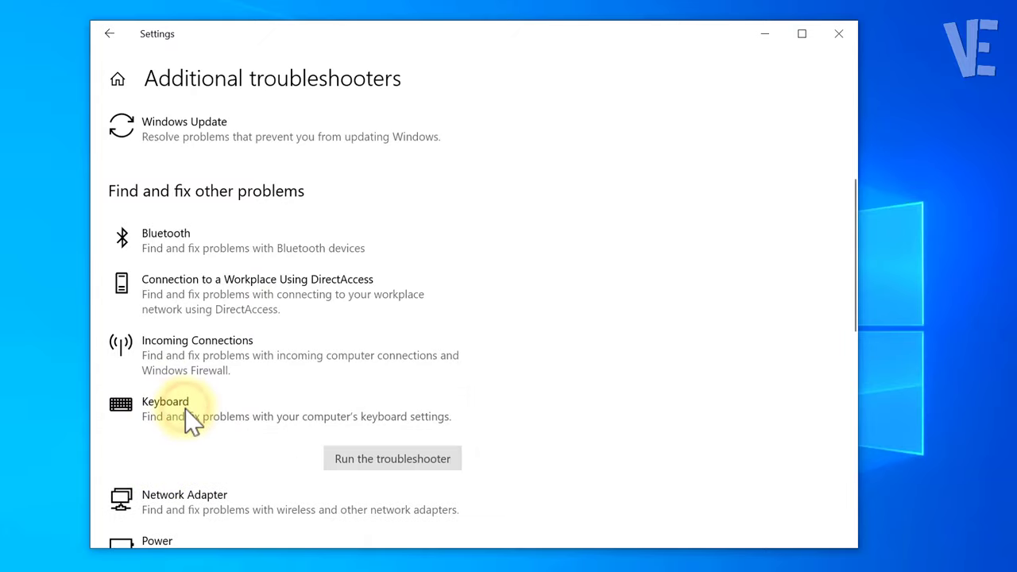
{"action": "left_click", "coordinate": [405, 460]}
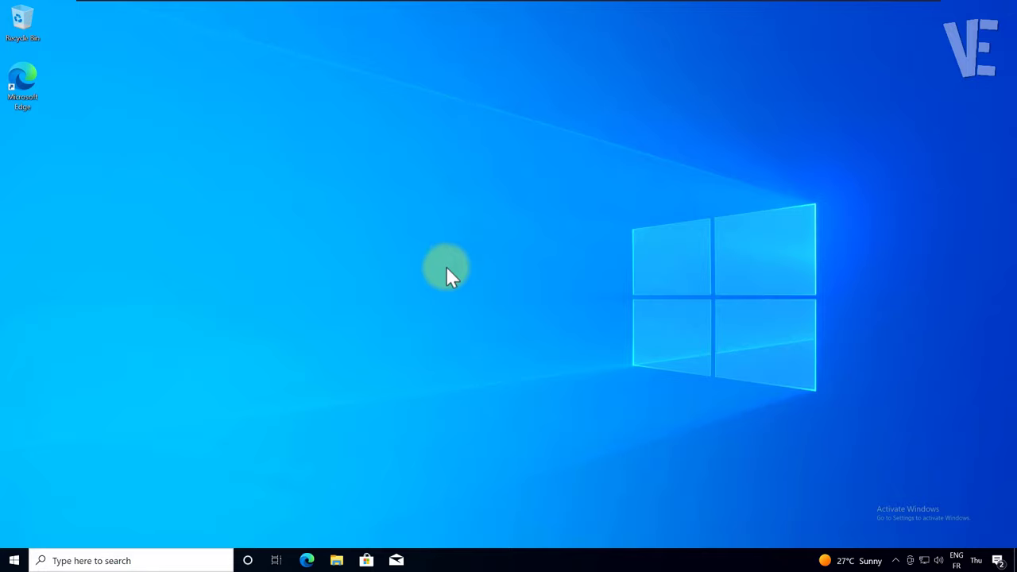
- Open the Keyboard page of the Ease of Access settings
{"action": "left_click", "coordinate": [15, 560]}
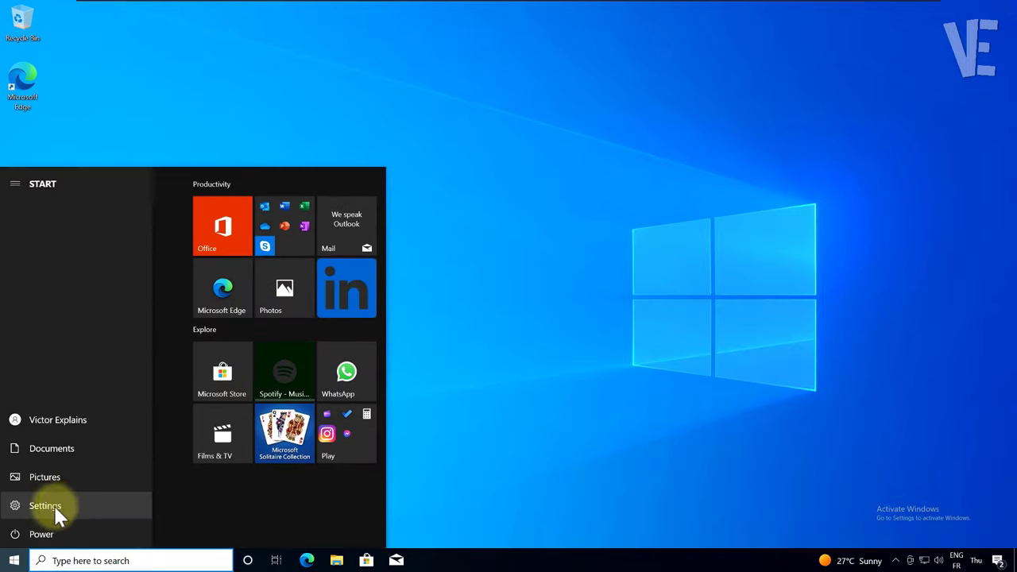
{"action": "left_click", "coordinate": [59, 508]}
{"action": "scroll", "coordinate": [477, 421], "scroll_direction": "down", "scroll_amount": 3}
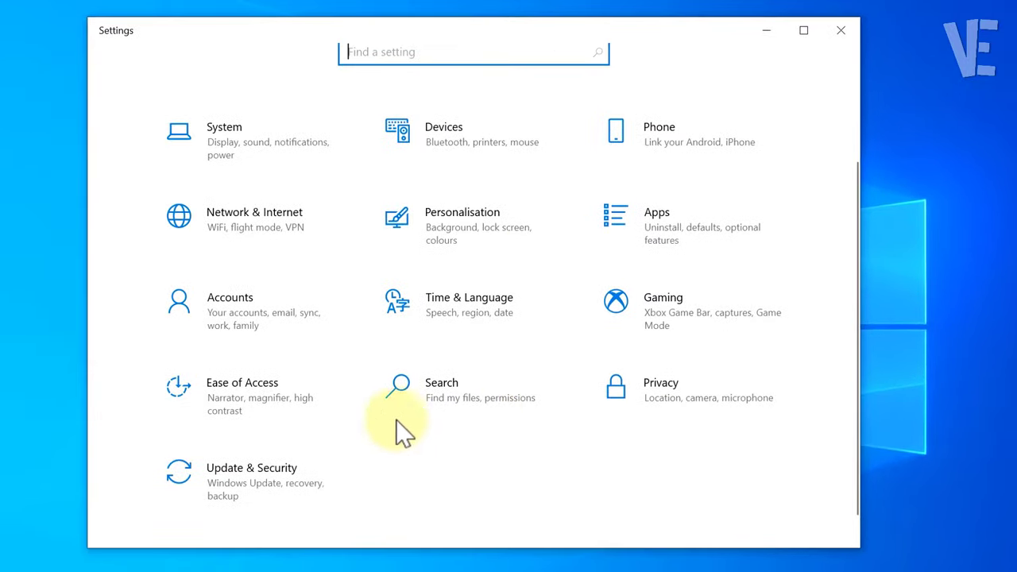
{"action": "left_click", "coordinate": [227, 396]}
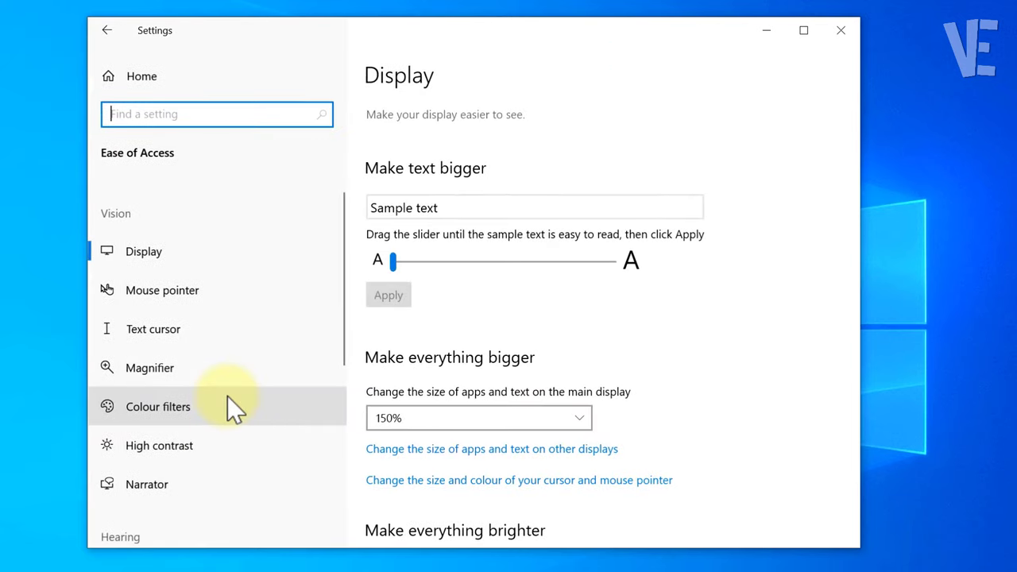
{"action": "scroll", "coordinate": [224, 392], "scroll_direction": "down", "scroll_amount": 4}
{"action": "scroll", "coordinate": [223, 392], "scroll_direction": "down", "scroll_amount": 1}
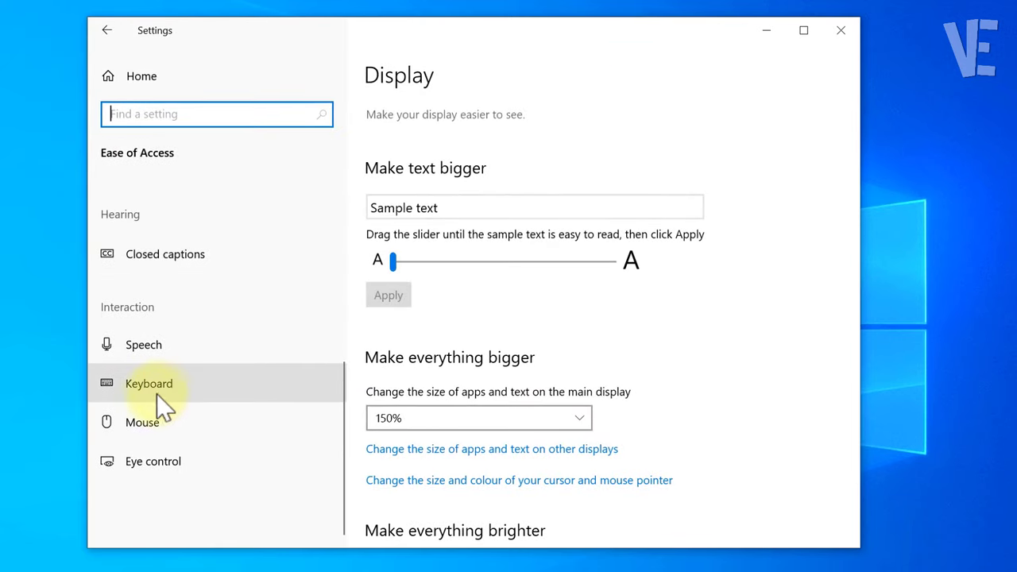
{"action": "left_click", "coordinate": [190, 396]}
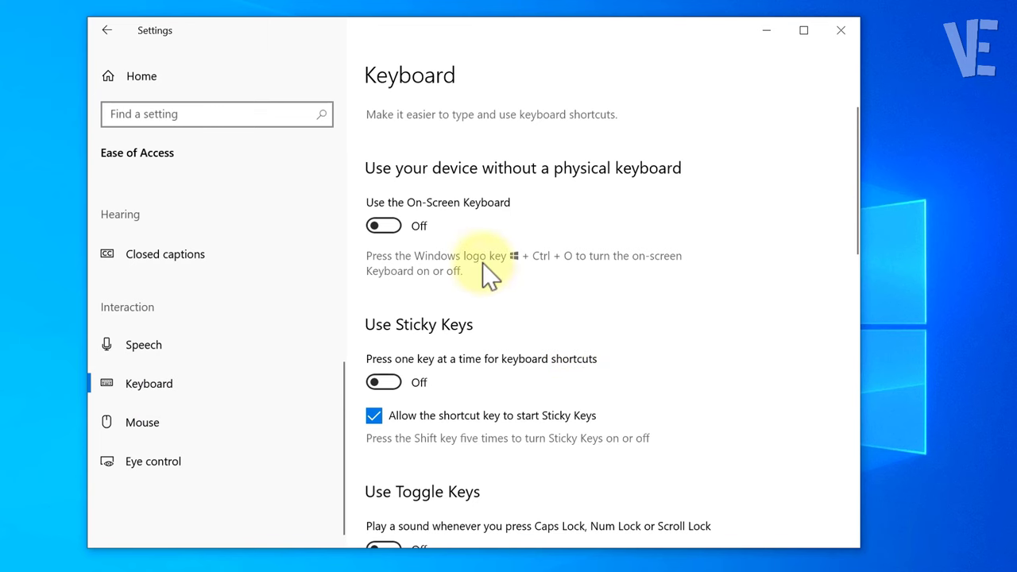
- Turn on Filter Keys and close the Settings window
{"action": "scroll", "coordinate": [482, 266], "scroll_direction": "down", "scroll_amount": 4}
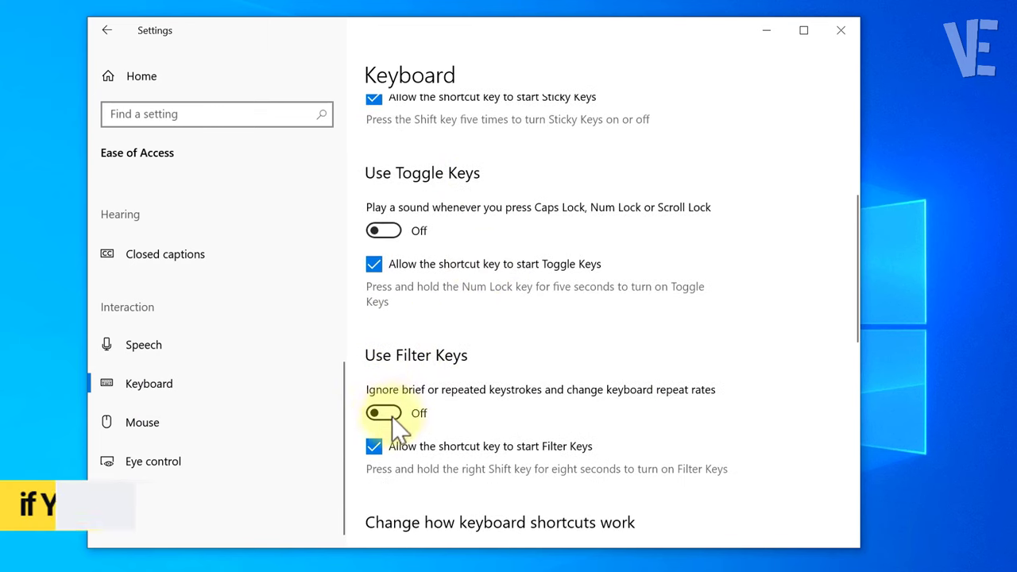
{"action": "scroll", "coordinate": [476, 409], "scroll_direction": "down", "scroll_amount": 1}
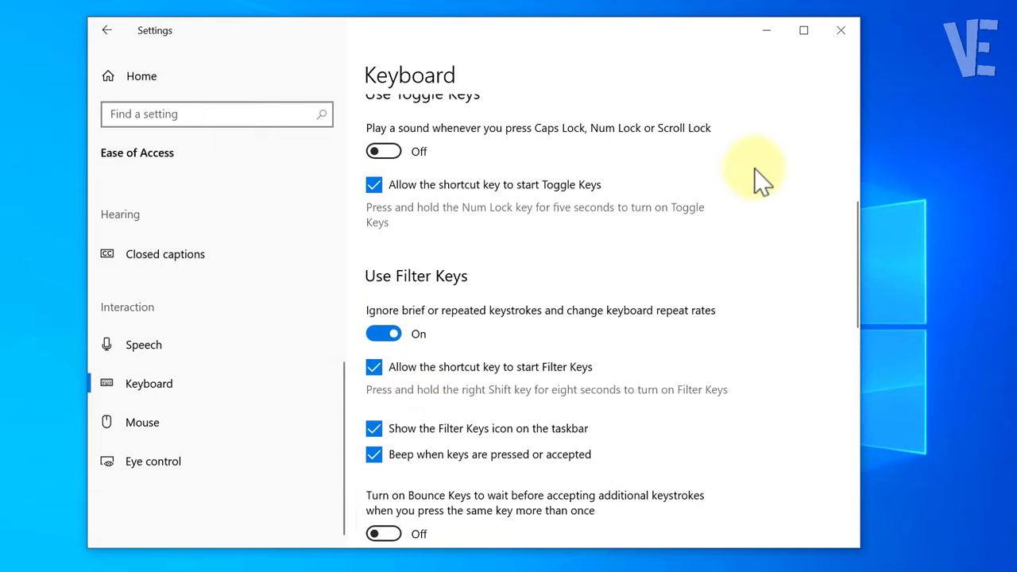
{"action": "left_click", "coordinate": [843, 32]}
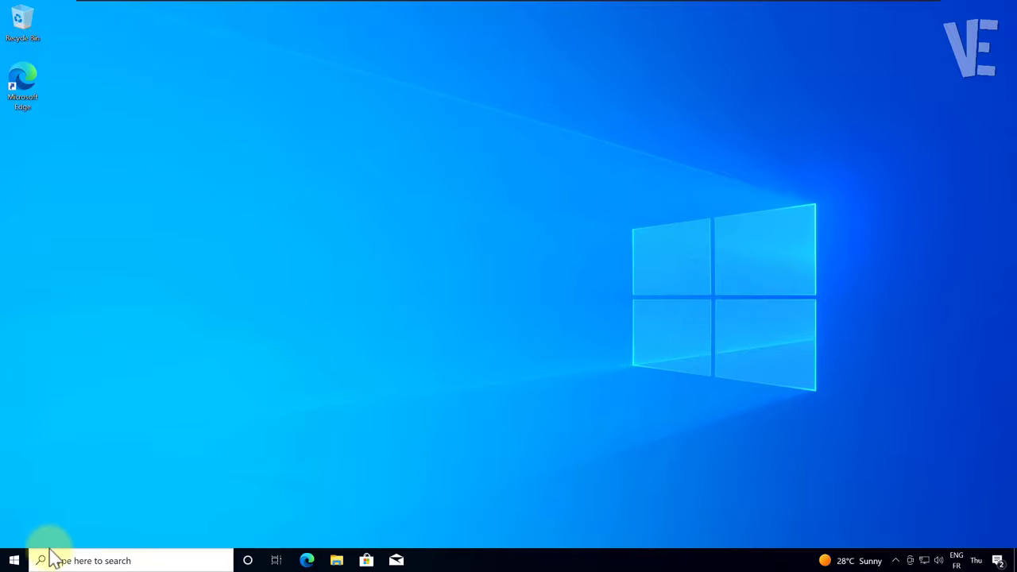
- Reopen the Ease of Access keyboard settings and turn on the On-Screen Keyboard
{"action": "left_click", "coordinate": [17, 560]}
{"action": "mouse_move", "coordinate": [16, 520]}
{"action": "left_click", "coordinate": [54, 513]}
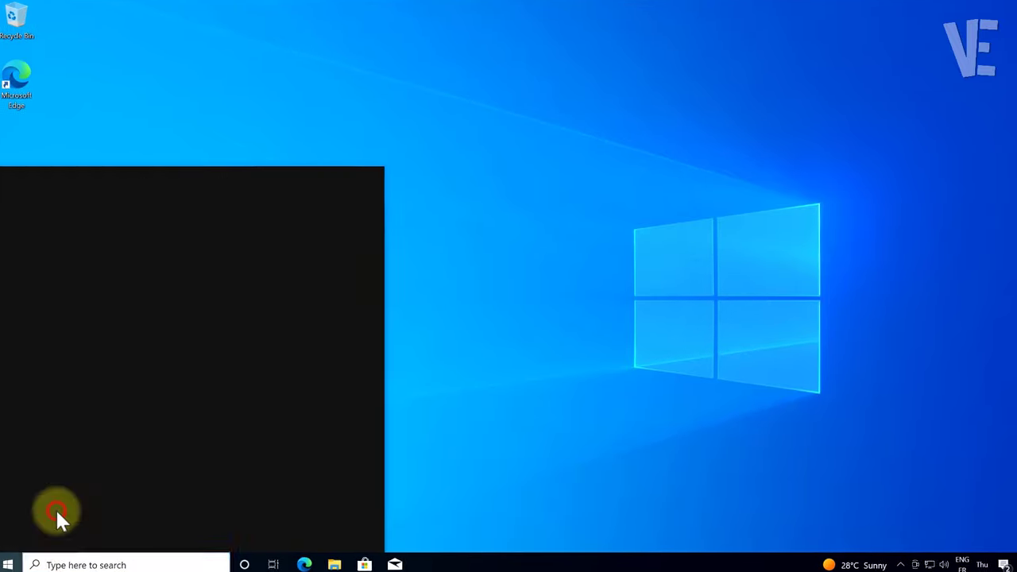
{"action": "scroll", "coordinate": [302, 405], "scroll_direction": "down", "scroll_amount": 2}
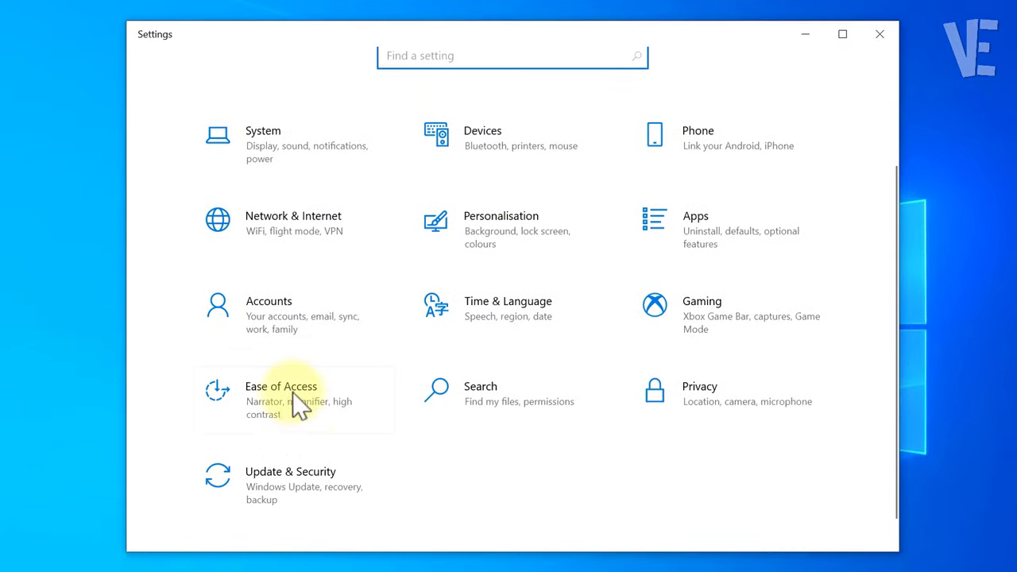
{"action": "left_click", "coordinate": [301, 397]}
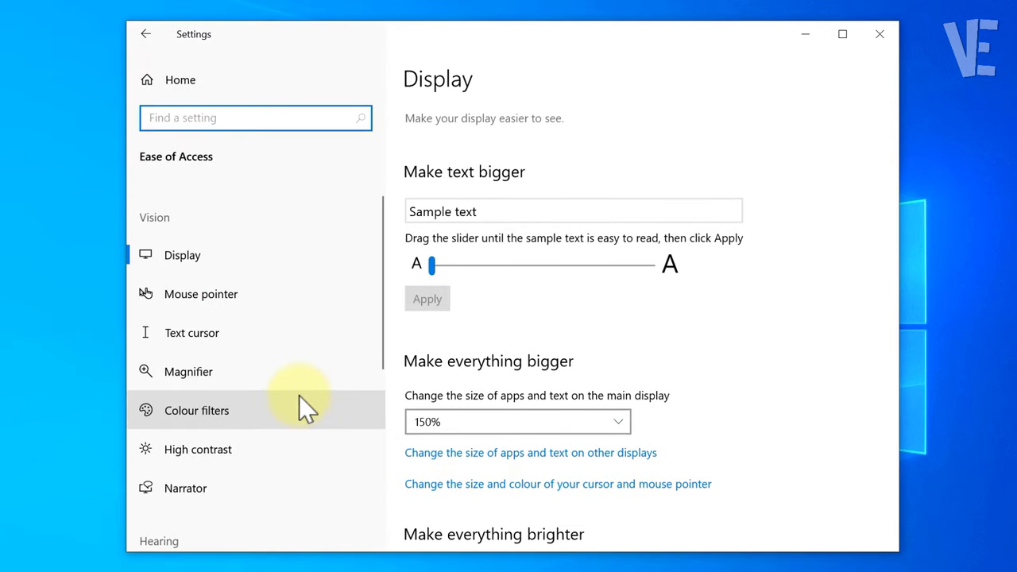
{"action": "scroll", "coordinate": [286, 406], "scroll_direction": "down", "scroll_amount": 2}
{"action": "scroll", "coordinate": [281, 400], "scroll_direction": "down", "scroll_amount": 3}
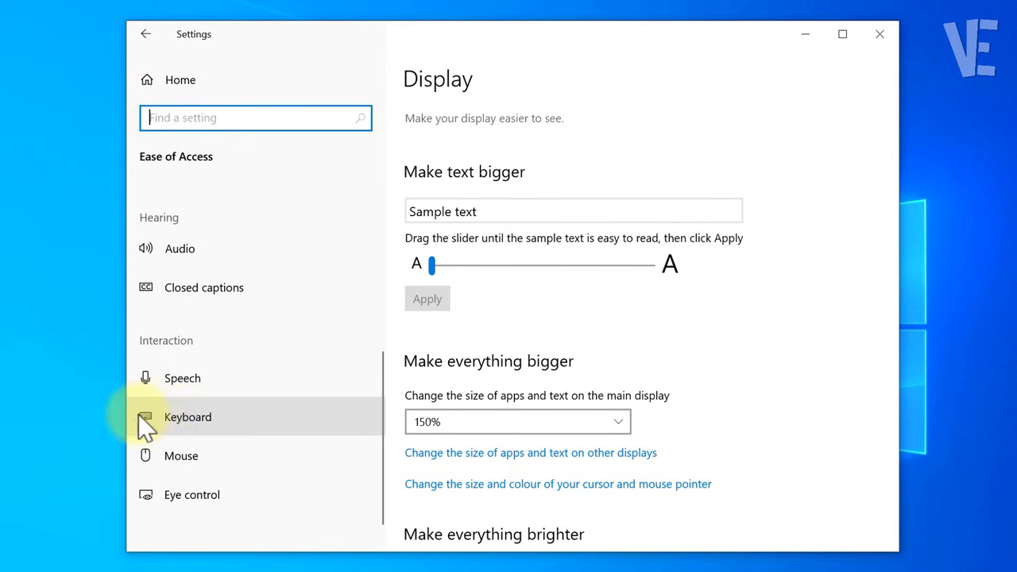
{"action": "left_click", "coordinate": [209, 417]}
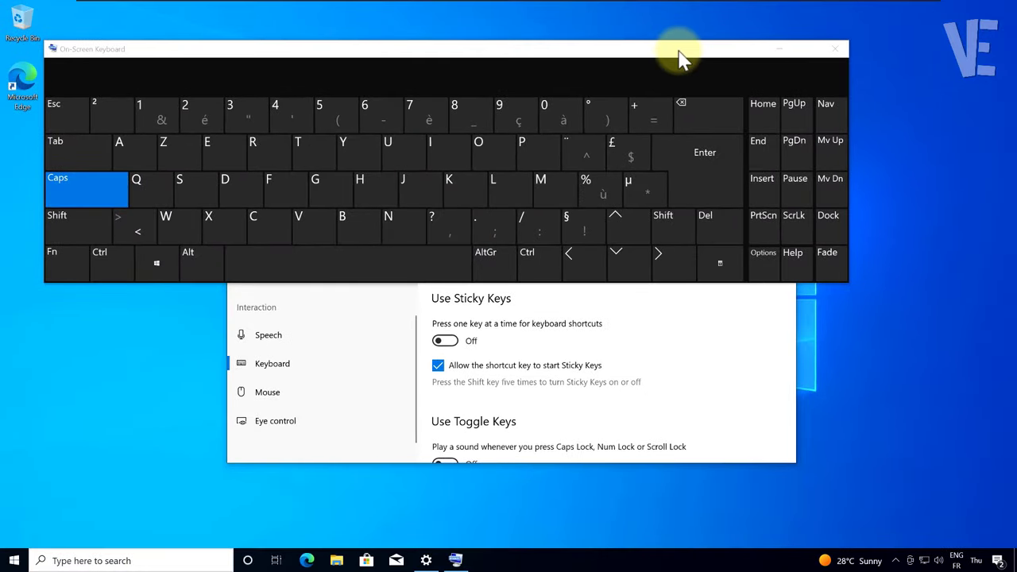
- Close the Settings window and reposition the On-Screen Keyboard near the middle of the desktop
{"action": "left_click_drag", "start_coordinate": [743, 8], "coordinate": [776, 149]}
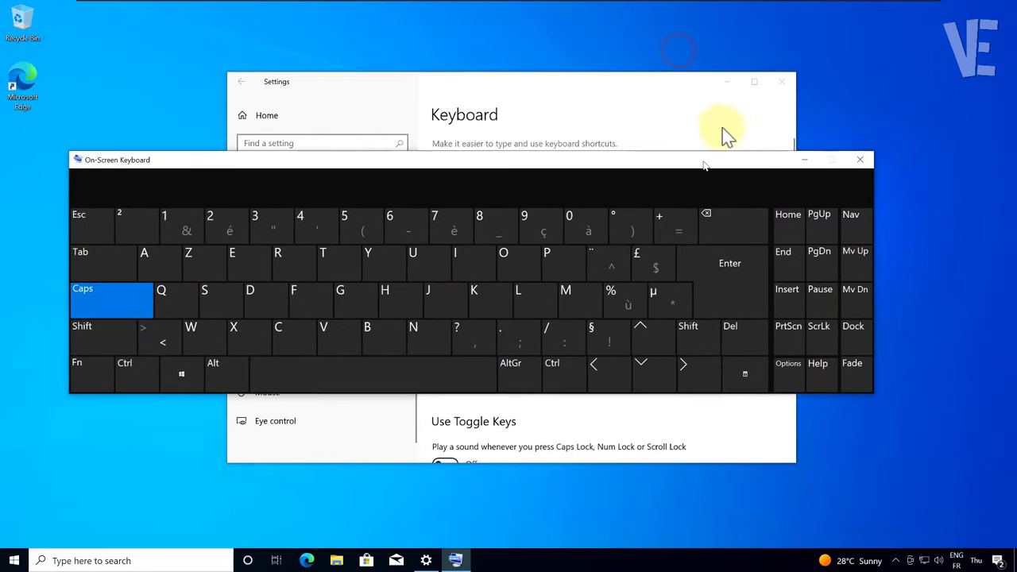
{"action": "left_click", "coordinate": [782, 81]}
{"action": "left_click_drag", "start_coordinate": [580, 162], "coordinate": [620, 152]}
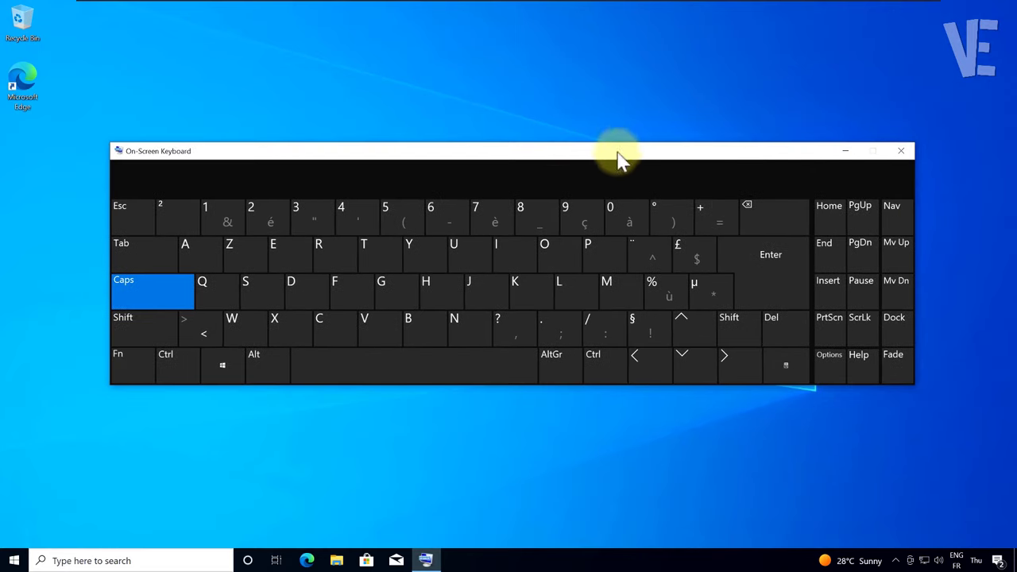
- Enter DEVICE MANAGER in the Windows search using the On-Screen Keyboard
{"action": "left_click", "coordinate": [115, 560]}
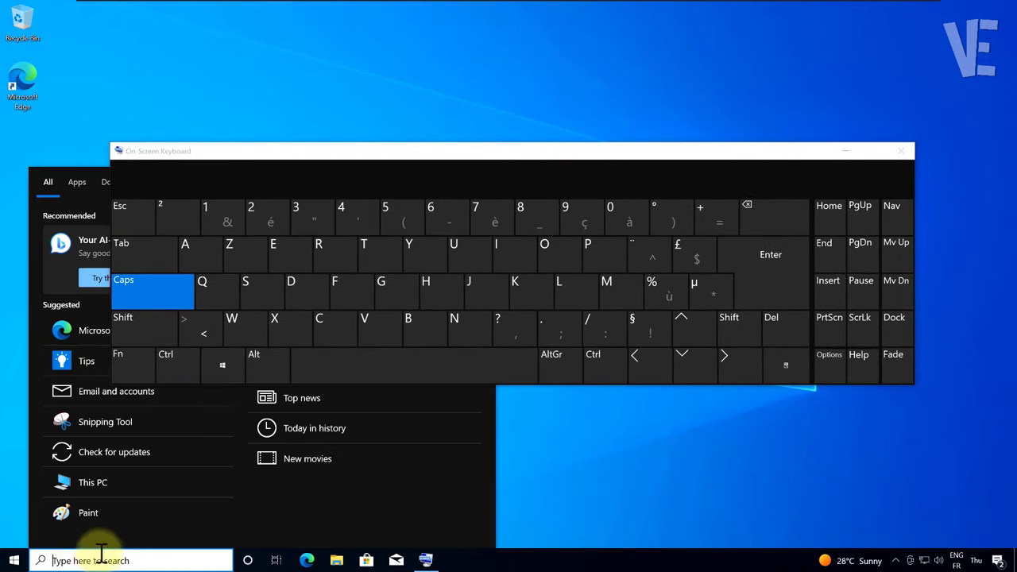
{"action": "left_click", "coordinate": [295, 288]}
{"action": "left_click", "coordinate": [278, 253]}
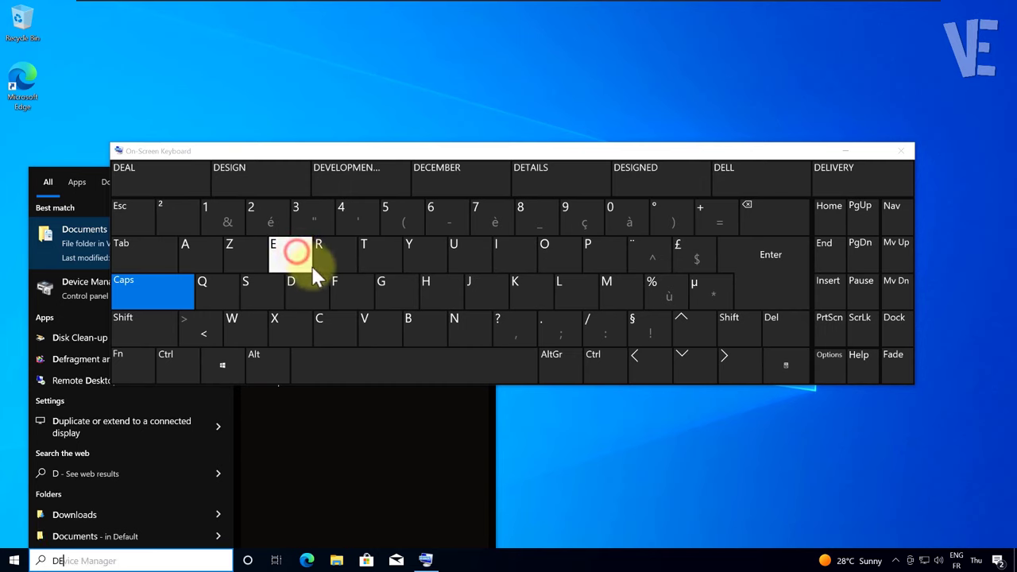
{"action": "left_click", "coordinate": [367, 325]}
{"action": "left_click", "coordinate": [501, 251]}
{"action": "left_click", "coordinate": [319, 322]}
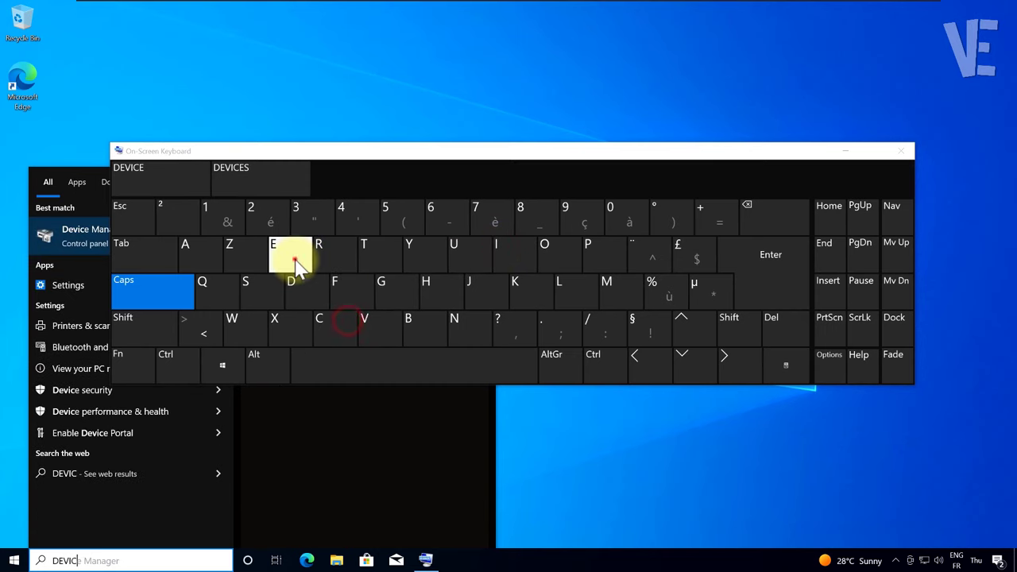
{"action": "left_click", "coordinate": [274, 250]}
{"action": "left_click", "coordinate": [370, 359]}
{"action": "left_click", "coordinate": [616, 290]}
{"action": "left_click", "coordinate": [215, 259]}
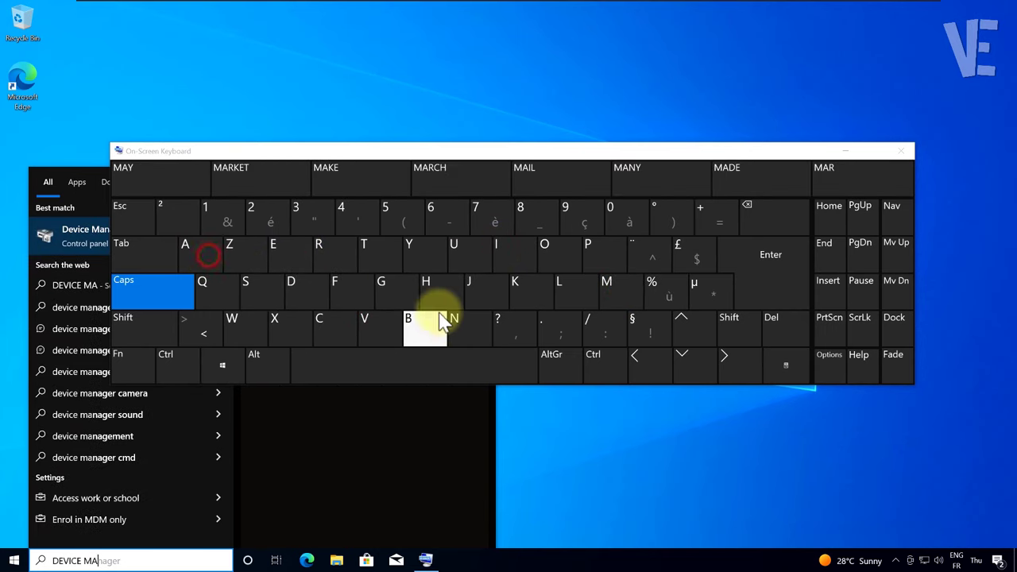
{"action": "left_click", "coordinate": [461, 319]}
{"action": "left_click", "coordinate": [216, 261]}
{"action": "left_click", "coordinate": [388, 288]}
{"action": "left_click", "coordinate": [292, 255]}
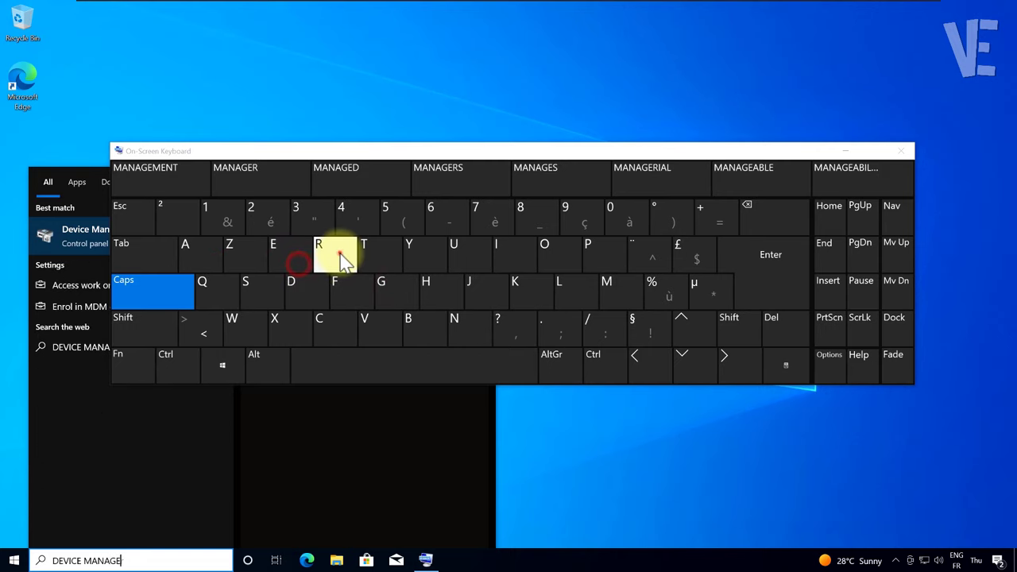
{"action": "left_click", "coordinate": [335, 252]}
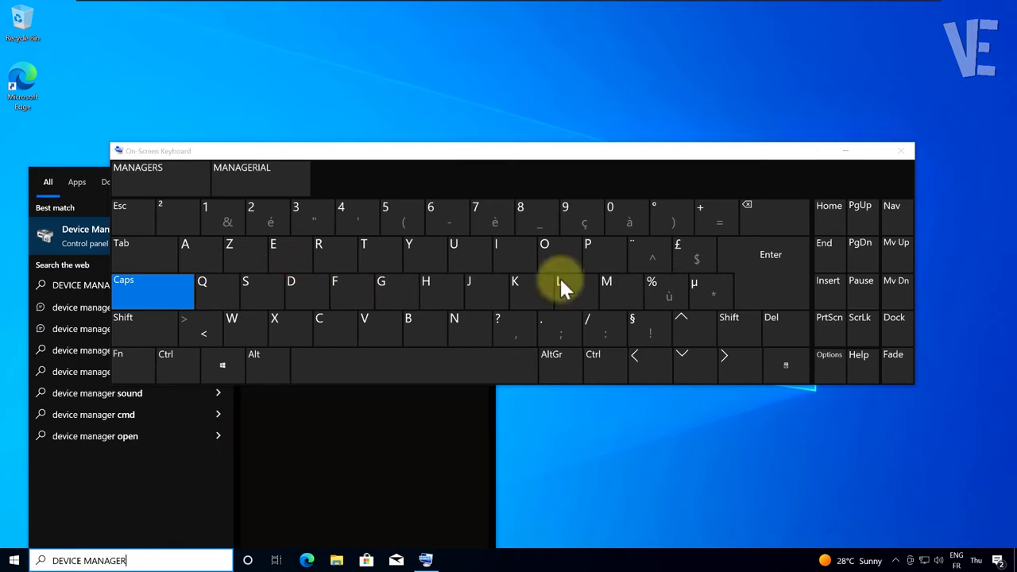
- Close the On-Screen Keyboard, and open Device Manager from the search results with its Keyboards category expanded
{"action": "left_click", "coordinate": [906, 148]}
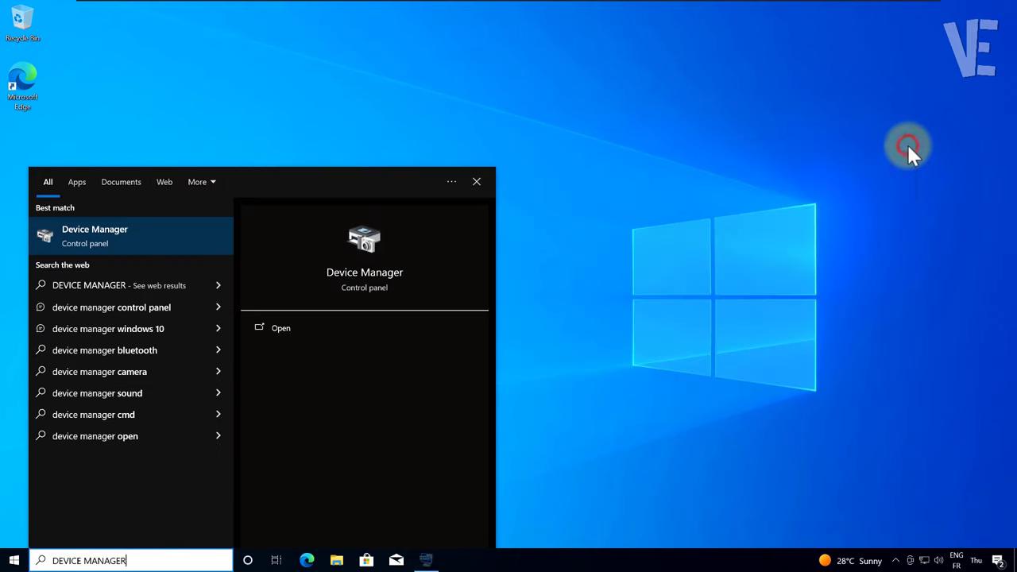
{"action": "left_click", "coordinate": [109, 233]}
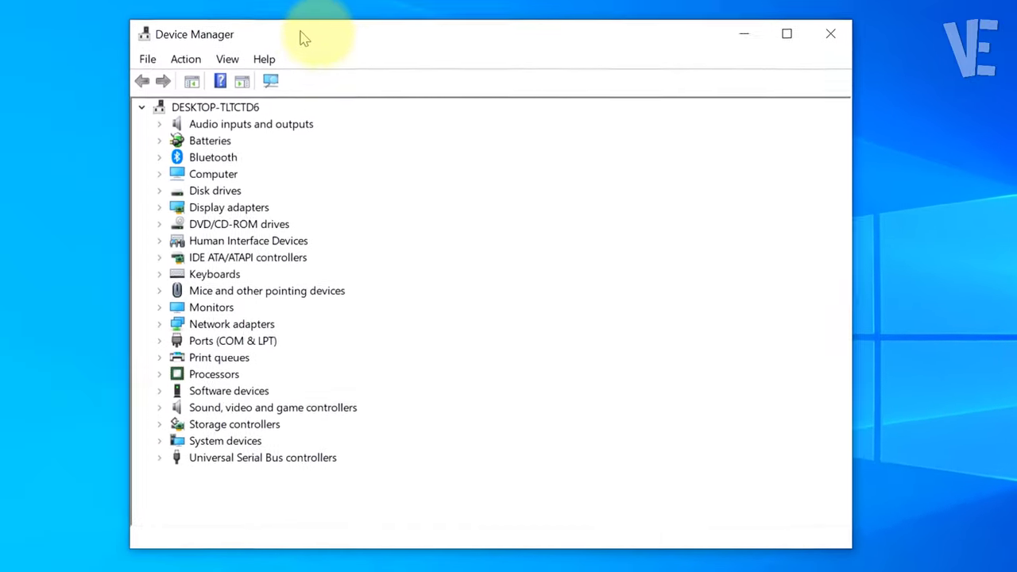
{"action": "left_click", "coordinate": [194, 277]}
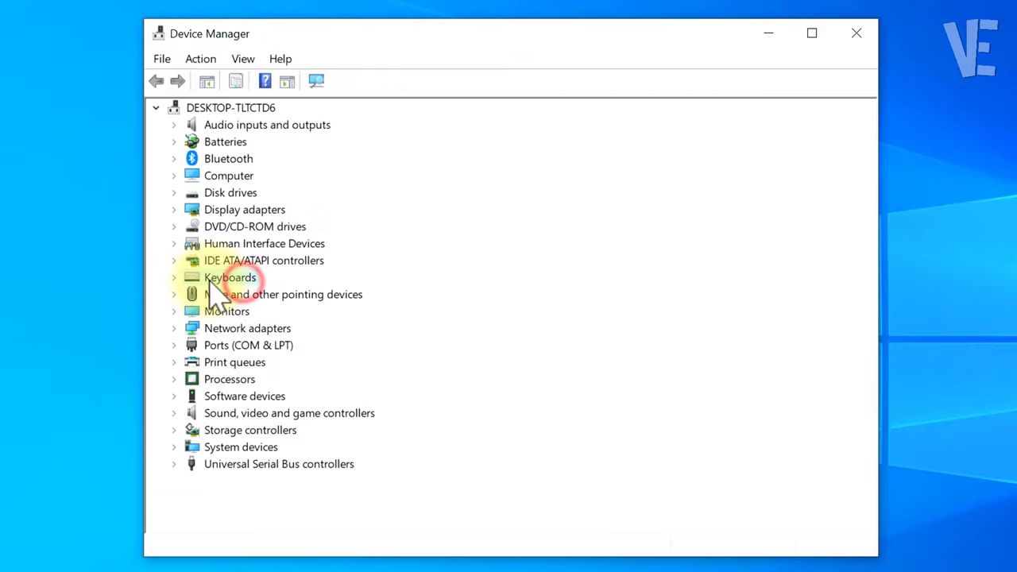
{"action": "left_click", "coordinate": [173, 277]}
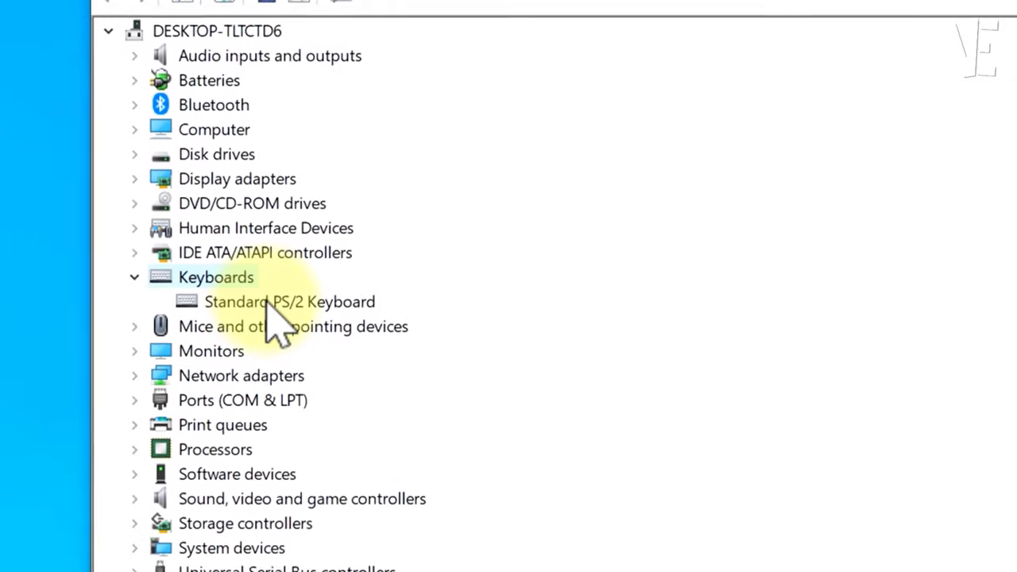
- Update the Standard PS/2 Keyboard driver from the list of available drivers on the computer and restart the computer
{"action": "right_click", "coordinate": [295, 303]}
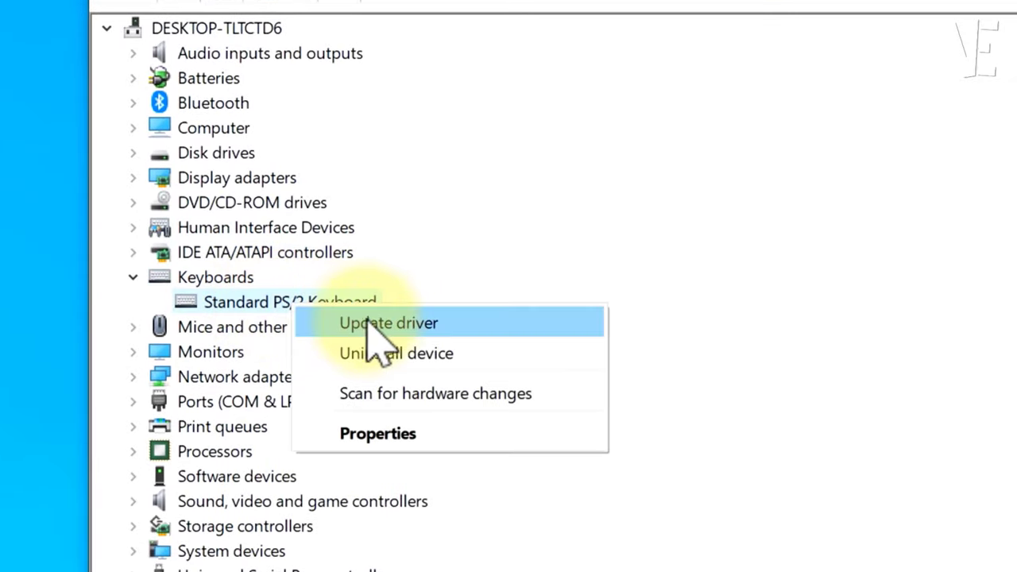
{"action": "left_click", "coordinate": [421, 322]}
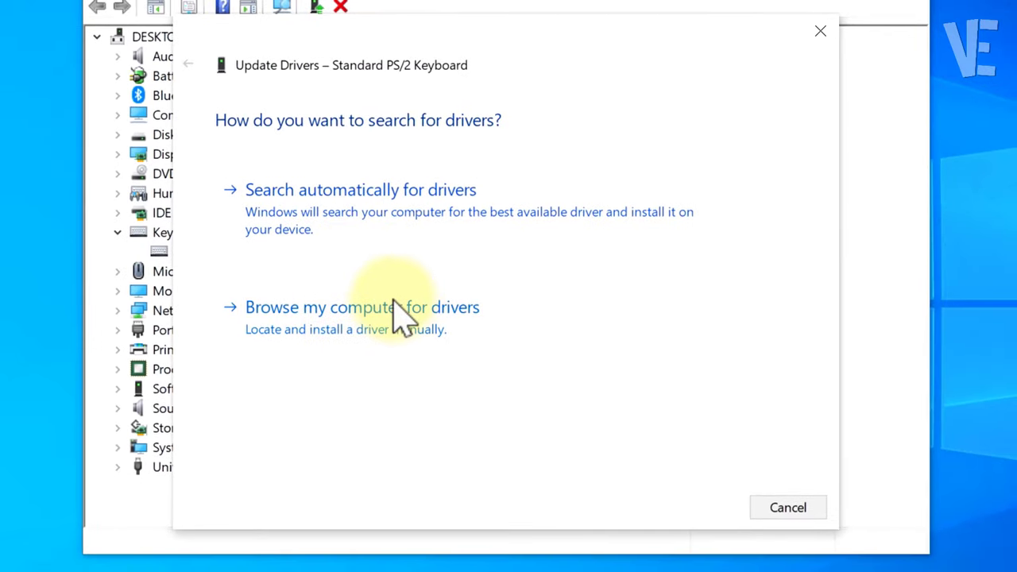
{"action": "left_click", "coordinate": [411, 334]}
{"action": "left_click", "coordinate": [414, 380]}
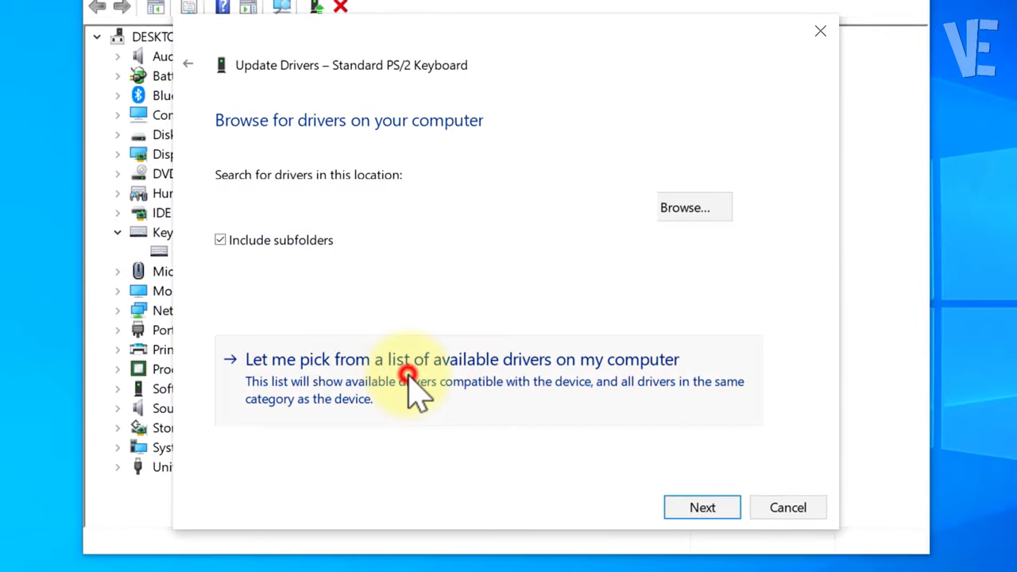
{"action": "left_click", "coordinate": [703, 508]}
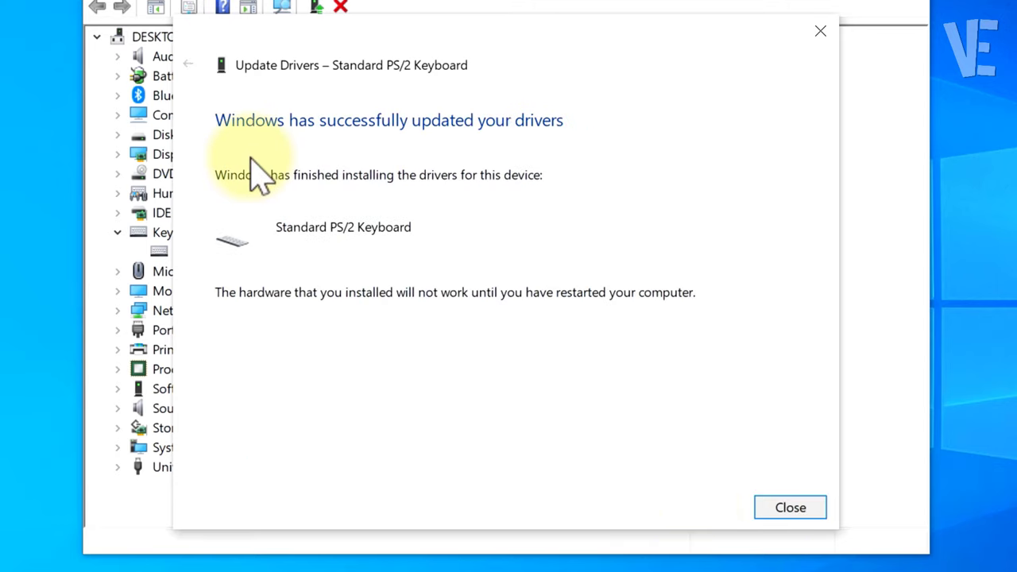
{"action": "left_click", "coordinate": [775, 506]}
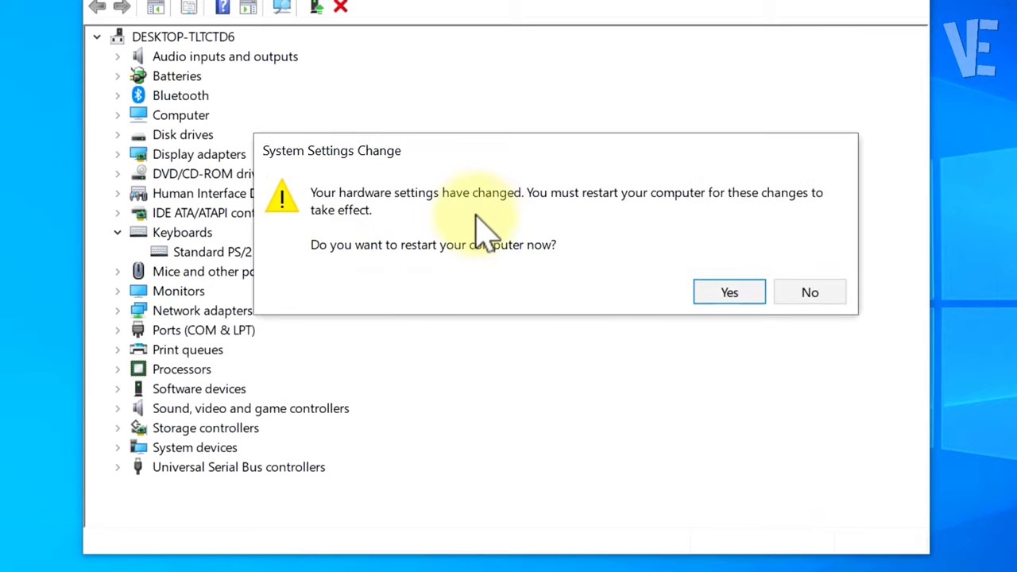
{"action": "left_click", "coordinate": [733, 294]}
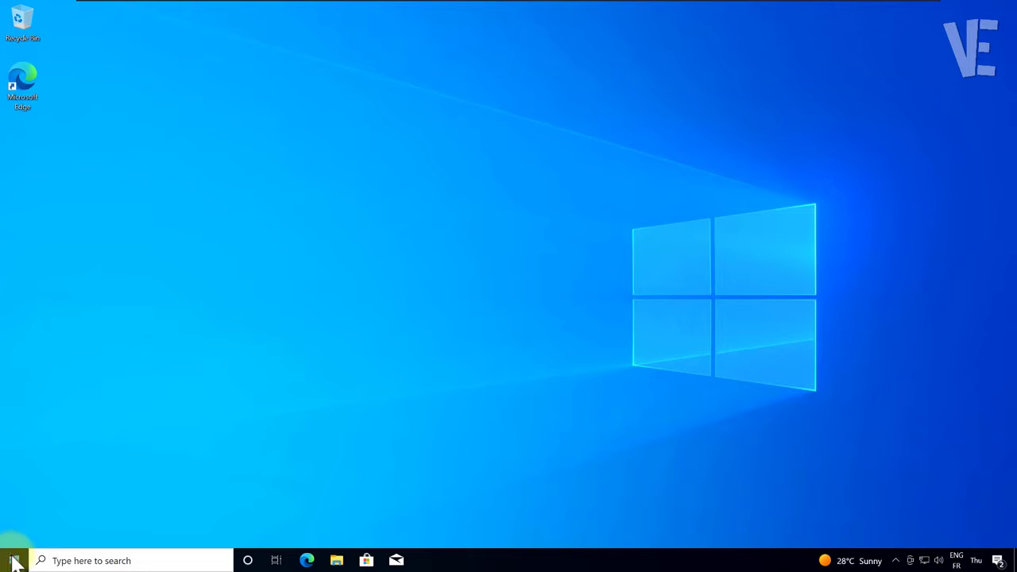
- Open Device Manager again and expand the Keyboards category
{"action": "right_click", "coordinate": [14, 562]}
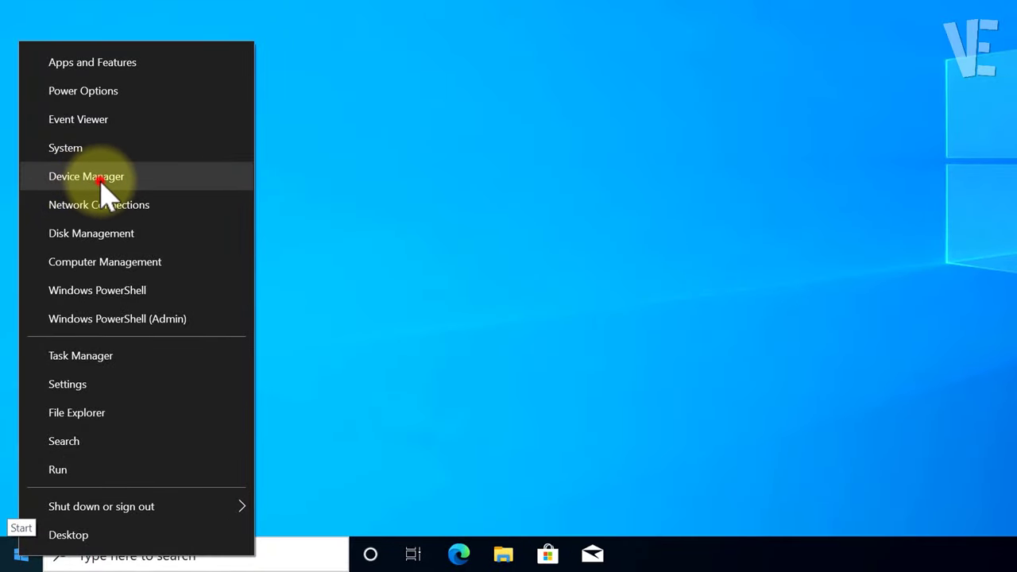
{"action": "left_click", "coordinate": [101, 180]}
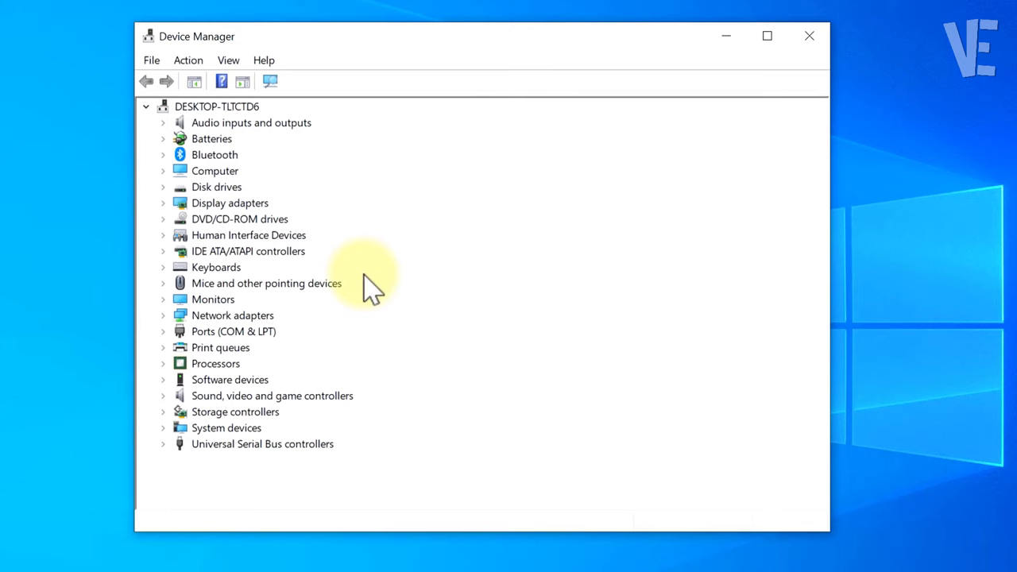
{"action": "left_click", "coordinate": [209, 269]}
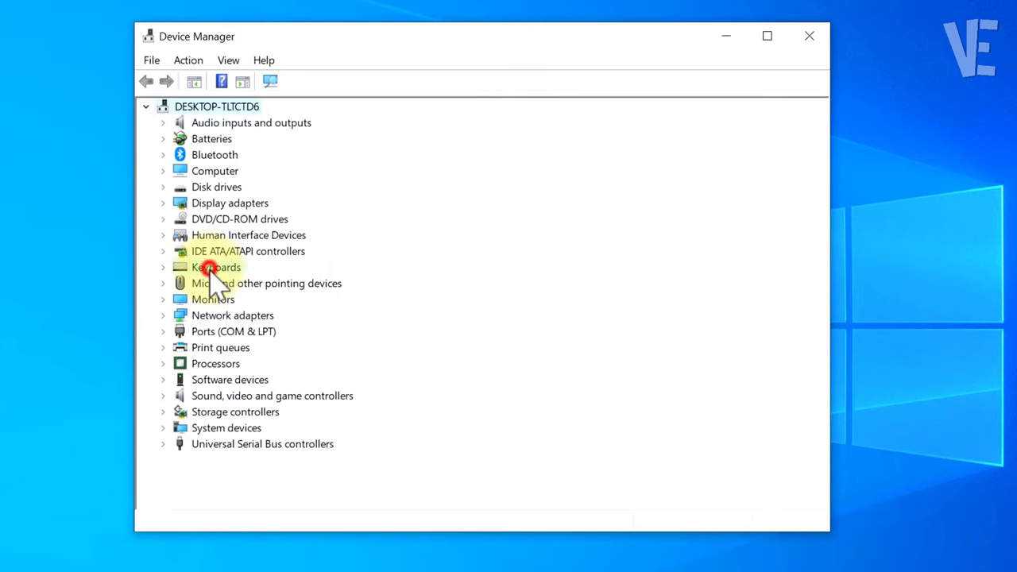
{"action": "left_click", "coordinate": [163, 268]}
- Uninstall the Standard PS/2 Keyboard device and restart the computer
{"action": "left_click", "coordinate": [262, 284]}
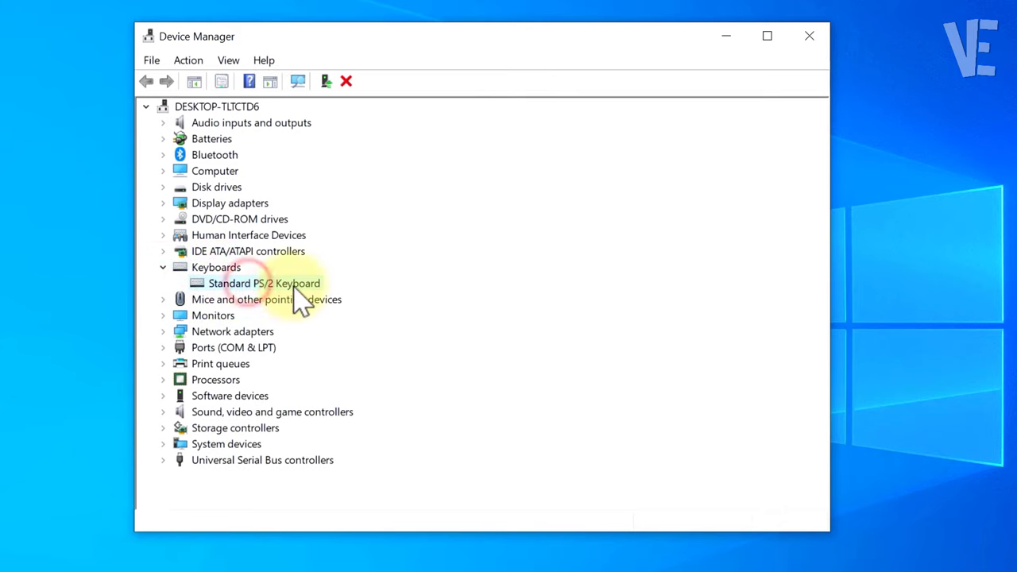
{"action": "right_click", "coordinate": [288, 287]}
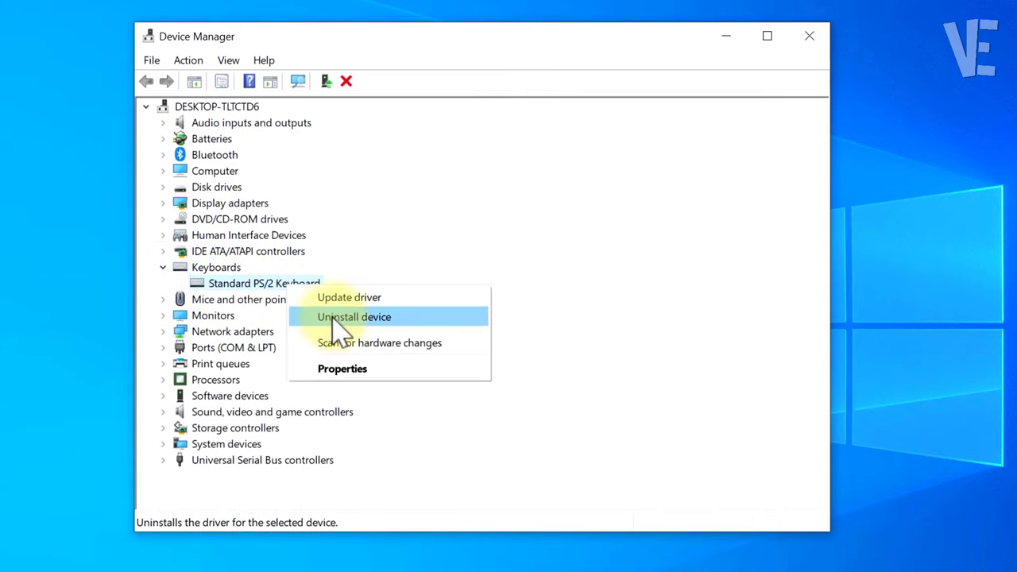
{"action": "left_click", "coordinate": [340, 321]}
{"action": "left_click", "coordinate": [581, 369]}
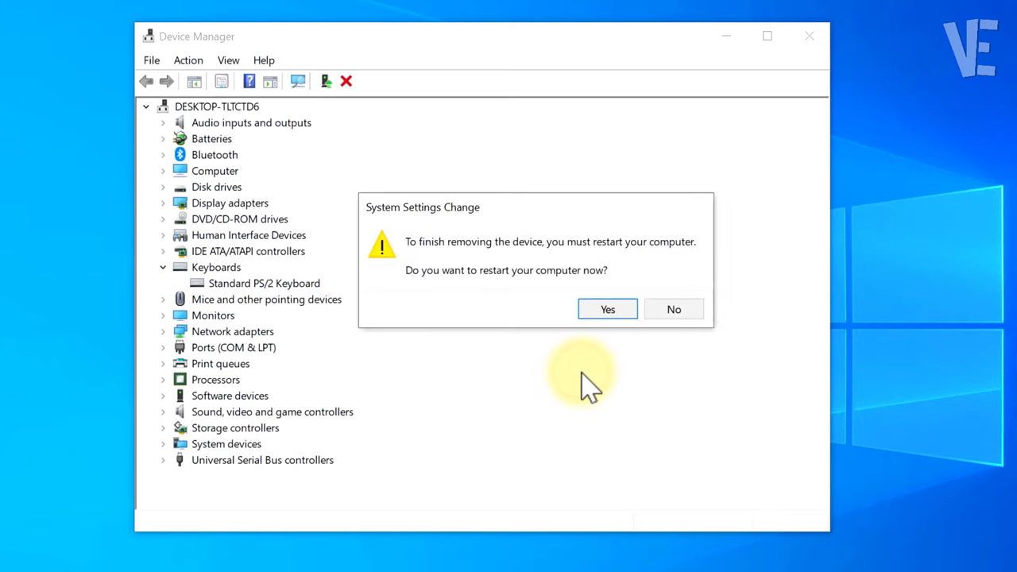
{"action": "left_click", "coordinate": [606, 309]}
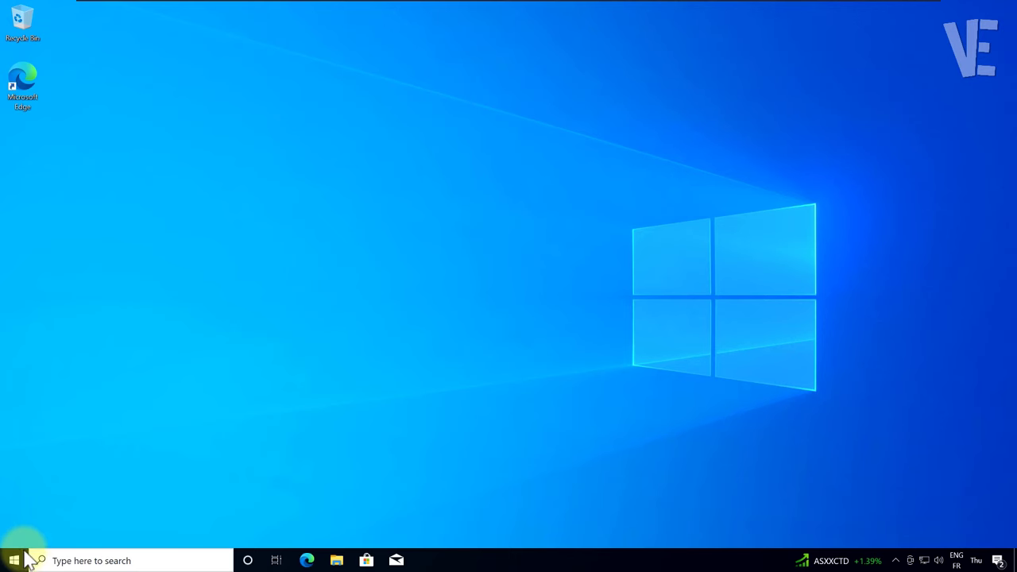
- Turn on the On-Screen Keyboard in the Ease of Access keyboard settings and close the Settings window
{"action": "left_click", "coordinate": [15, 561]}
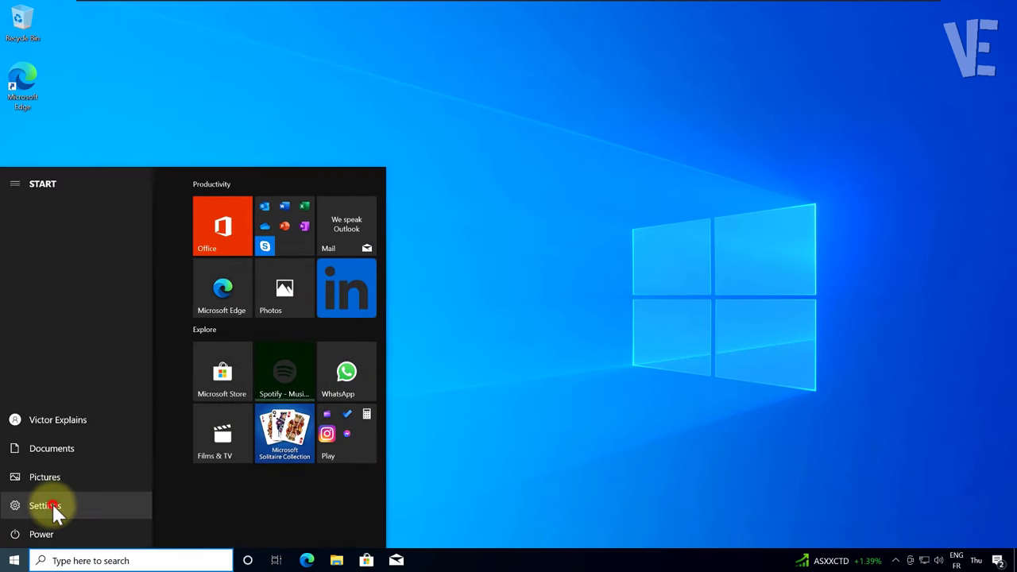
{"action": "left_click", "coordinate": [51, 506]}
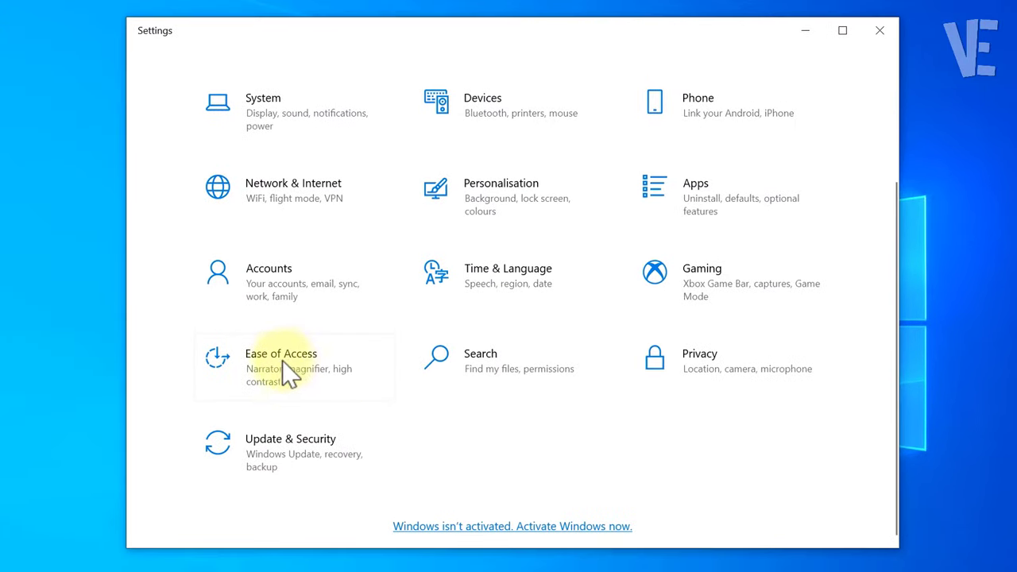
{"action": "left_click", "coordinate": [277, 367]}
{"action": "scroll", "coordinate": [275, 378], "scroll_direction": "down", "scroll_amount": 5}
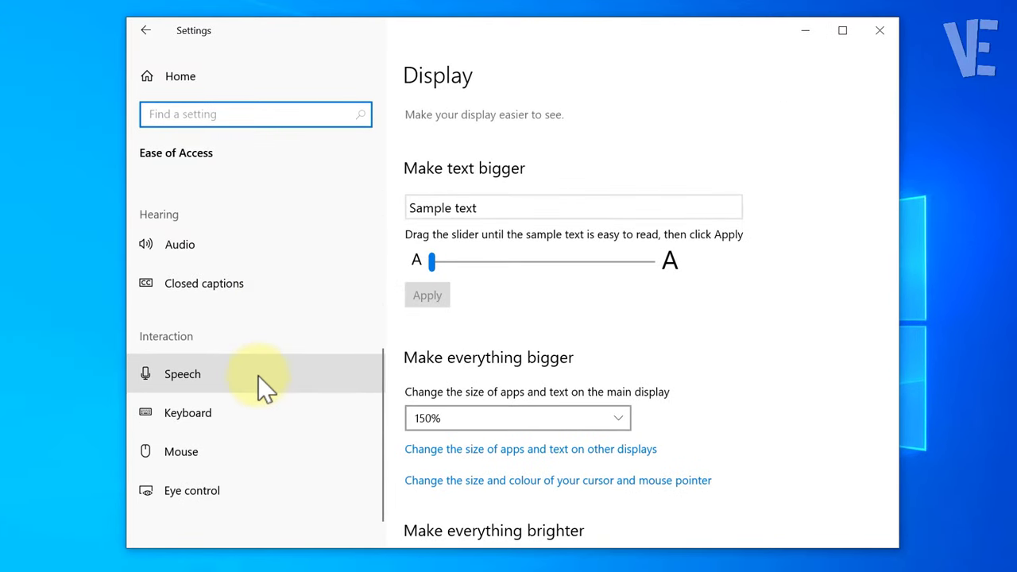
{"action": "left_click", "coordinate": [203, 414]}
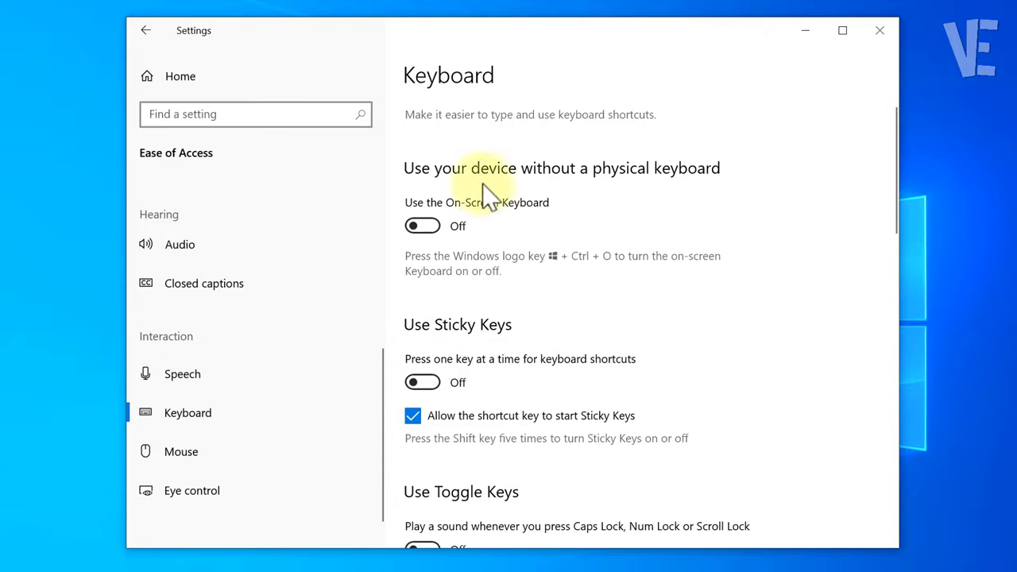
{"action": "left_click", "coordinate": [422, 226]}
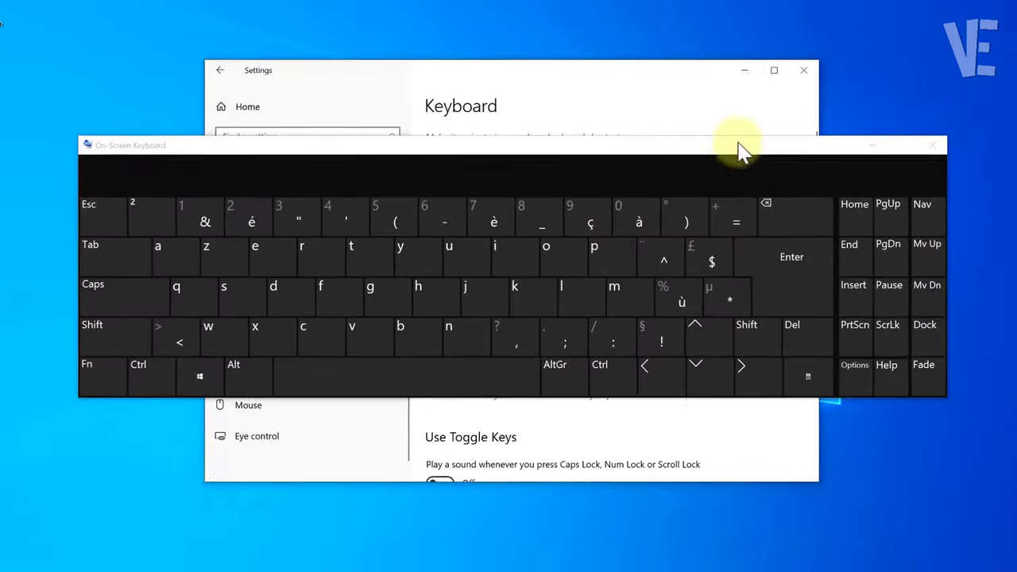
{"action": "left_click", "coordinate": [879, 30]}
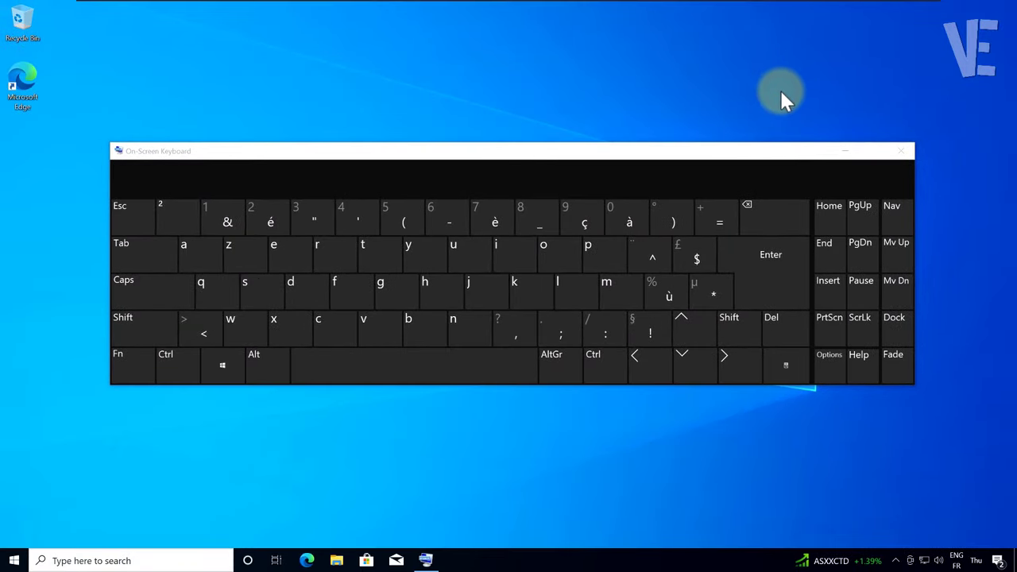
- Search Windows for task scheduler using the On-Screen Keyboard, and close the On-Screen Keyboard
{"action": "left_click", "coordinate": [127, 557]}
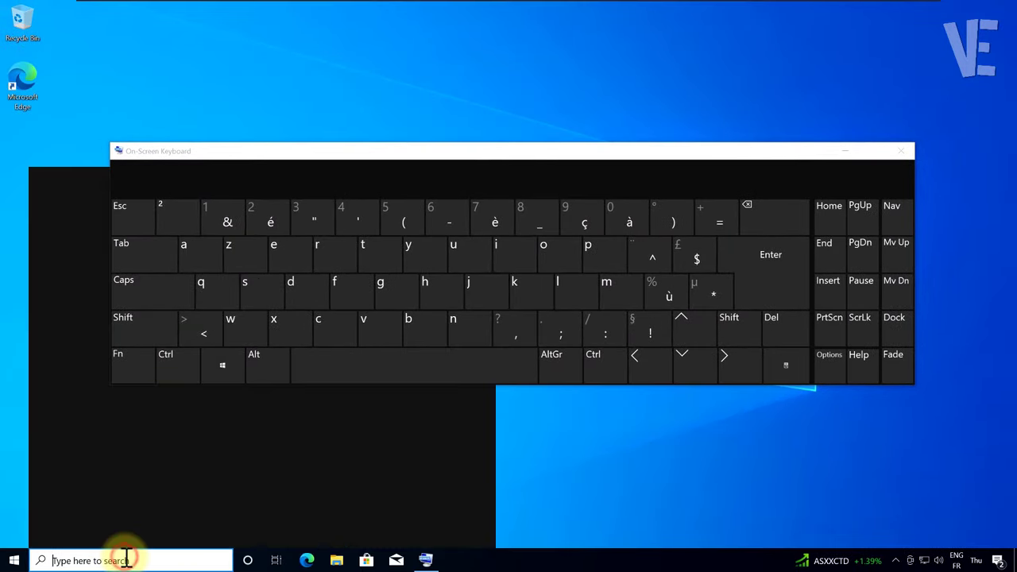
{"action": "left_click", "coordinate": [363, 255]}
{"action": "left_click", "coordinate": [247, 285]}
{"action": "left_click", "coordinate": [517, 287]}
{"action": "left_click", "coordinate": [402, 358]}
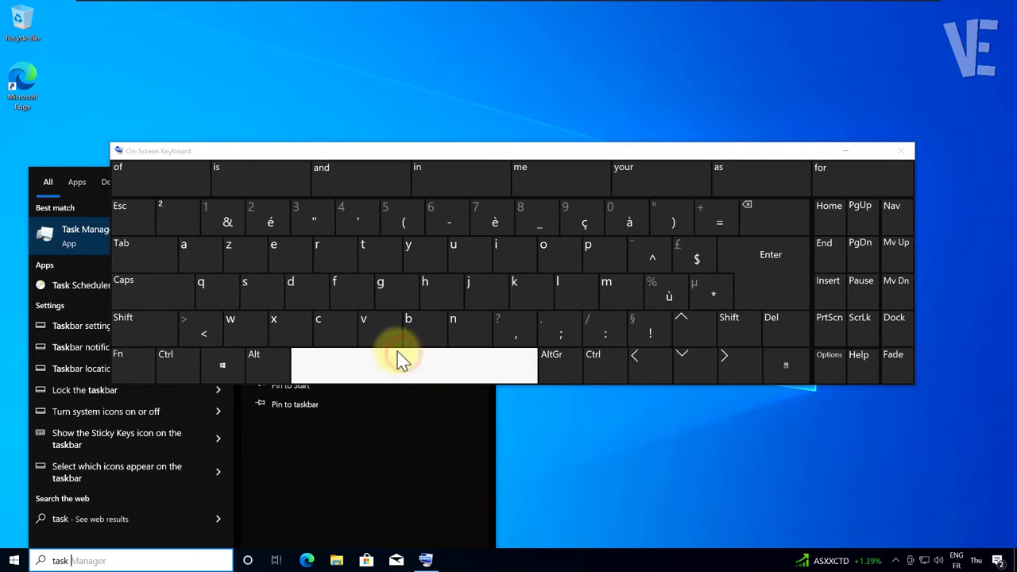
{"action": "left_click", "coordinate": [254, 291]}
{"action": "left_click", "coordinate": [337, 324]}
{"action": "left_click", "coordinate": [439, 298]}
{"action": "left_click", "coordinate": [275, 254]}
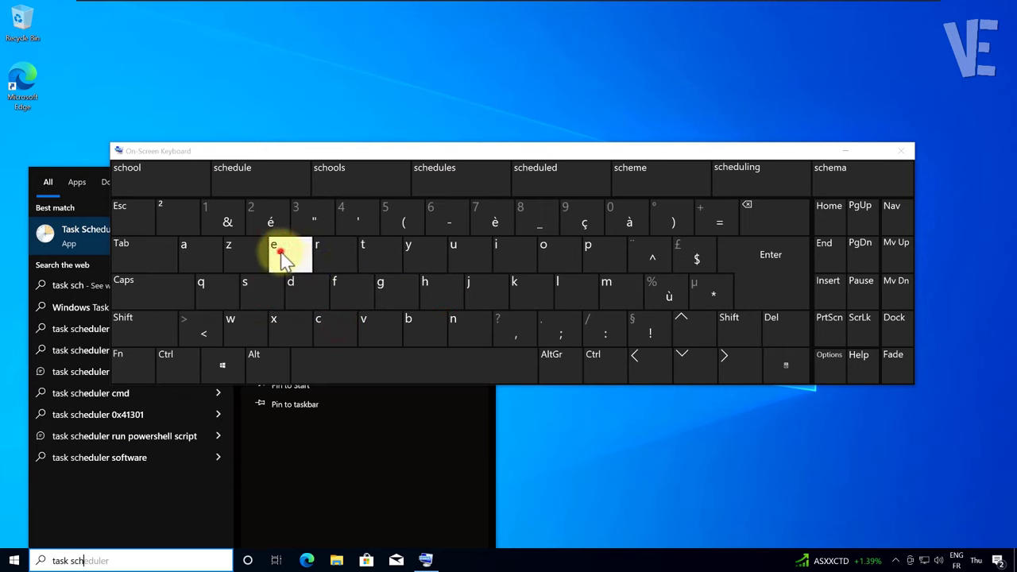
{"action": "left_click", "coordinate": [294, 291]}
{"action": "left_click", "coordinate": [467, 256]}
{"action": "left_click", "coordinate": [562, 290]}
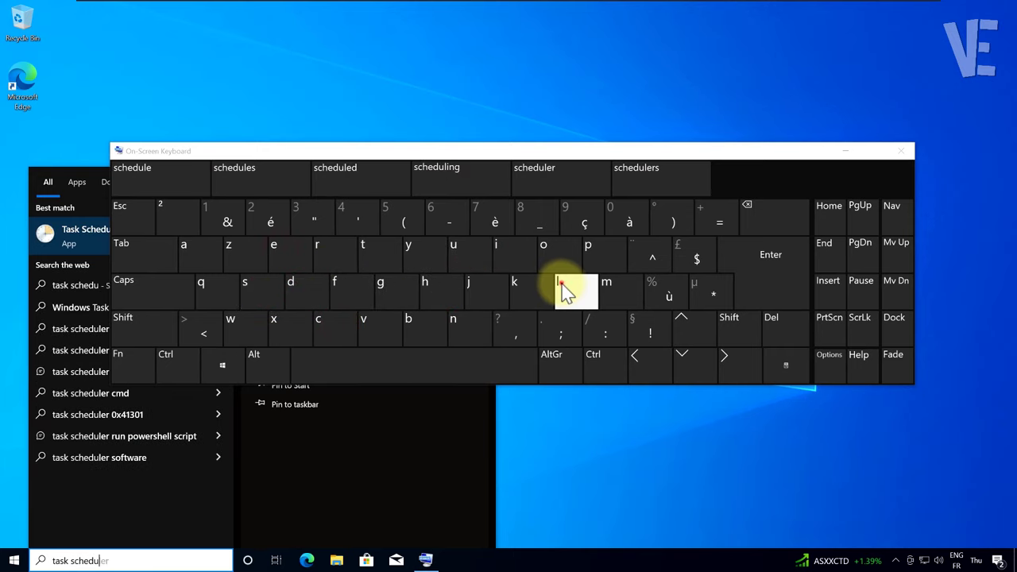
{"action": "left_click", "coordinate": [276, 252]}
{"action": "left_click", "coordinate": [325, 256]}
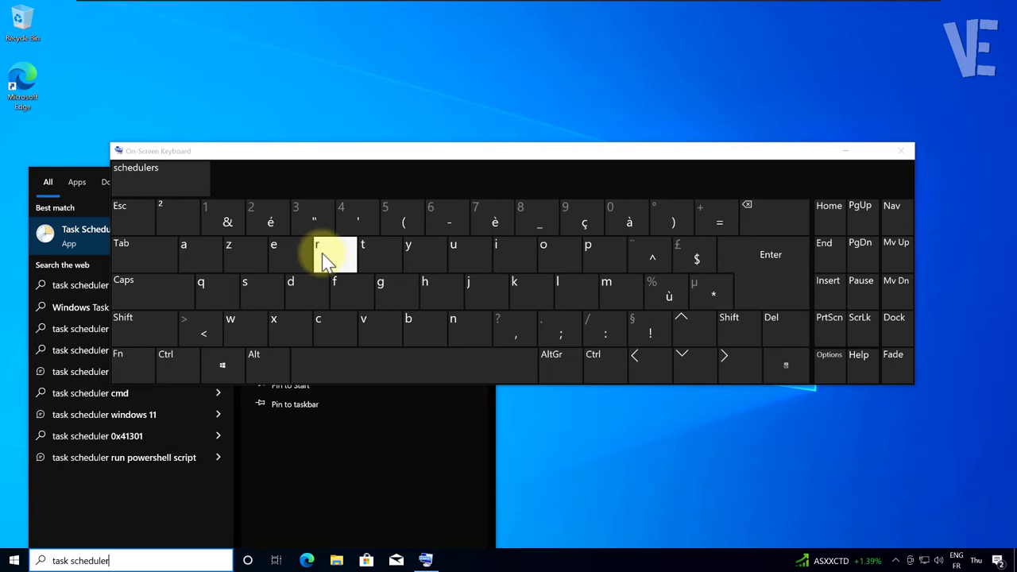
{"action": "left_click", "coordinate": [898, 153]}
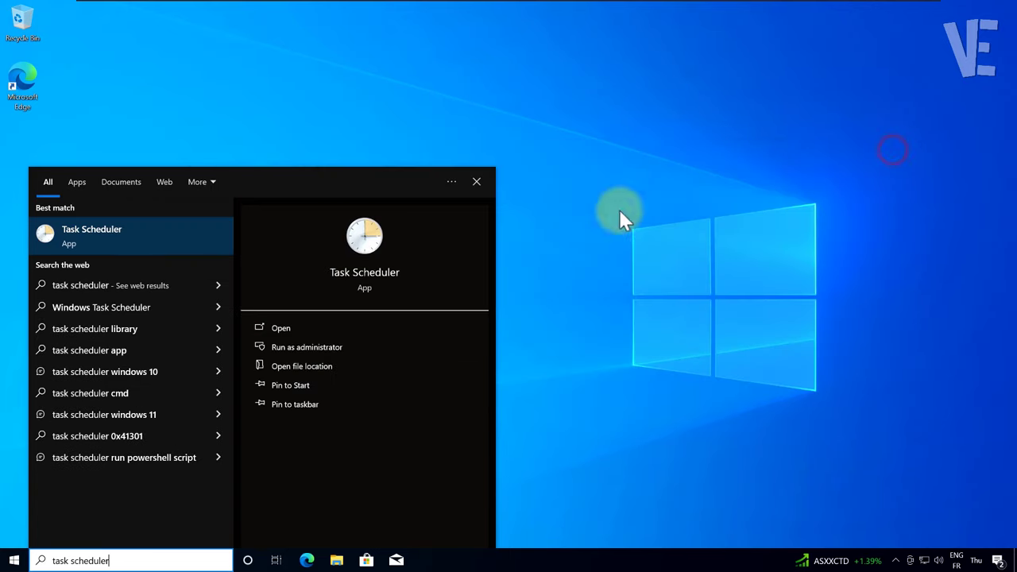
- Open Task Scheduler and expand the Task Scheduler Library down to the Microsoft > Windows folder
{"action": "left_click", "coordinate": [113, 241]}
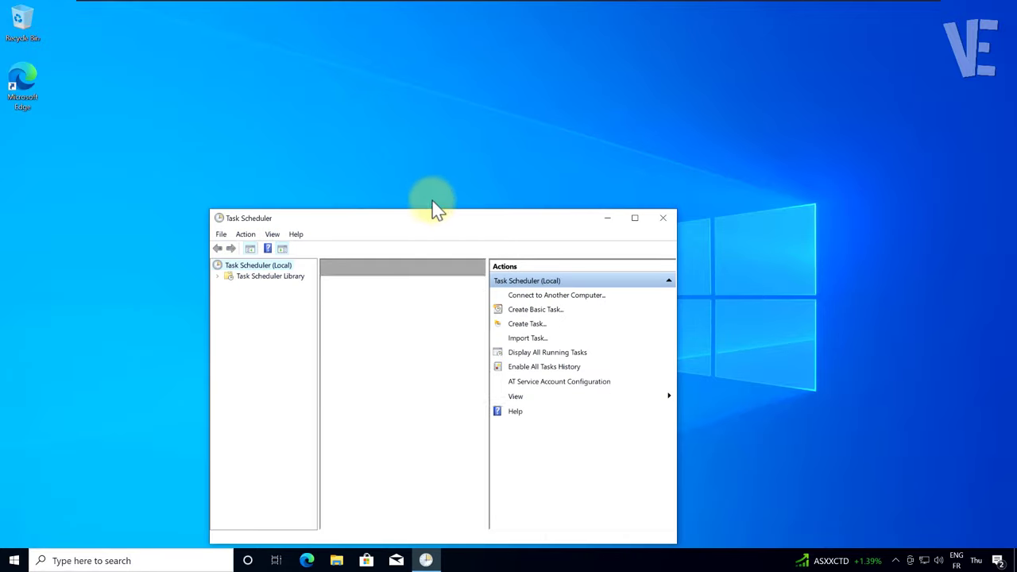
{"action": "left_click_drag", "start_coordinate": [432, 216], "coordinate": [455, 117]}
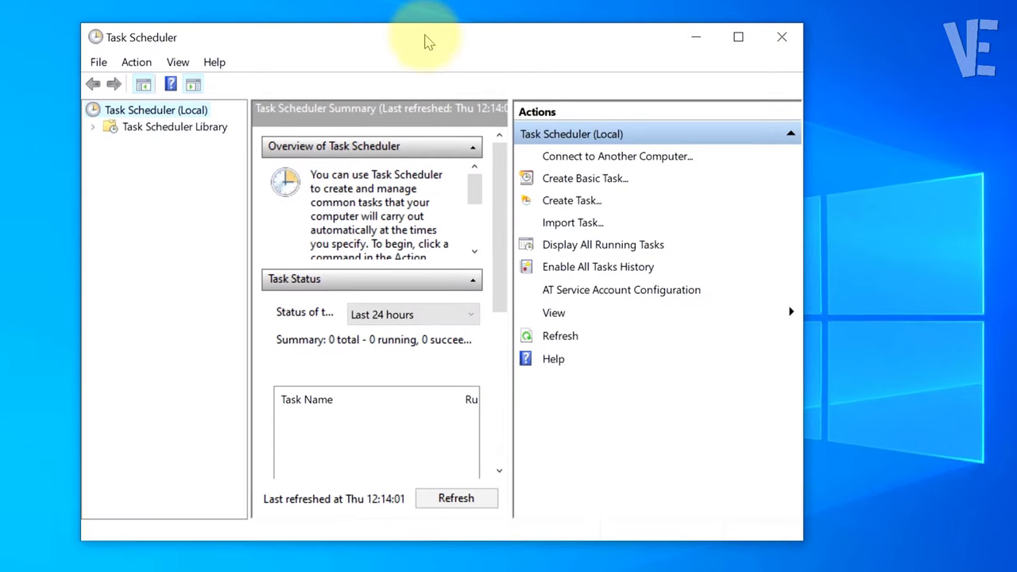
{"action": "left_click", "coordinate": [278, 175]}
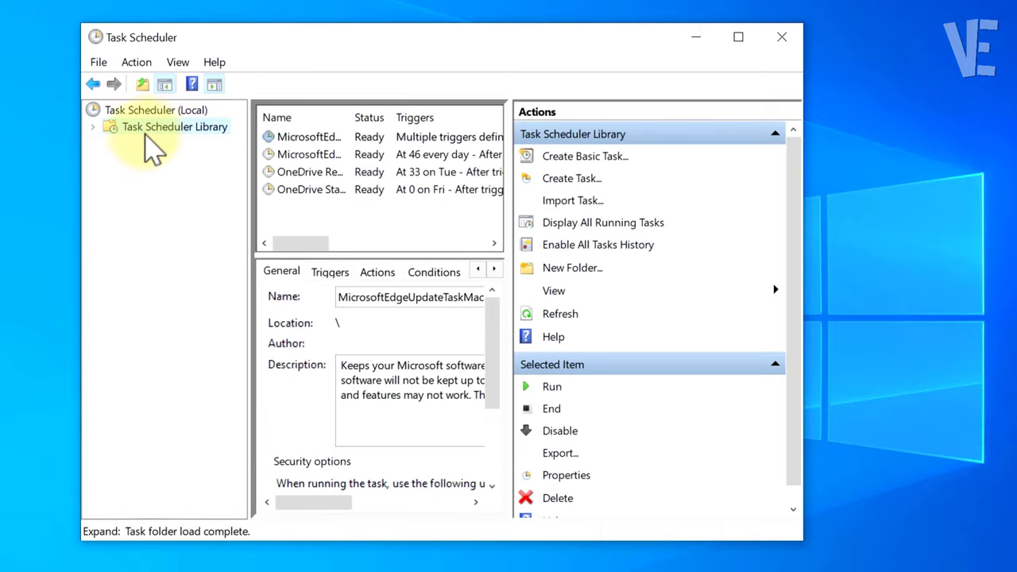
{"action": "left_click", "coordinate": [155, 145]}
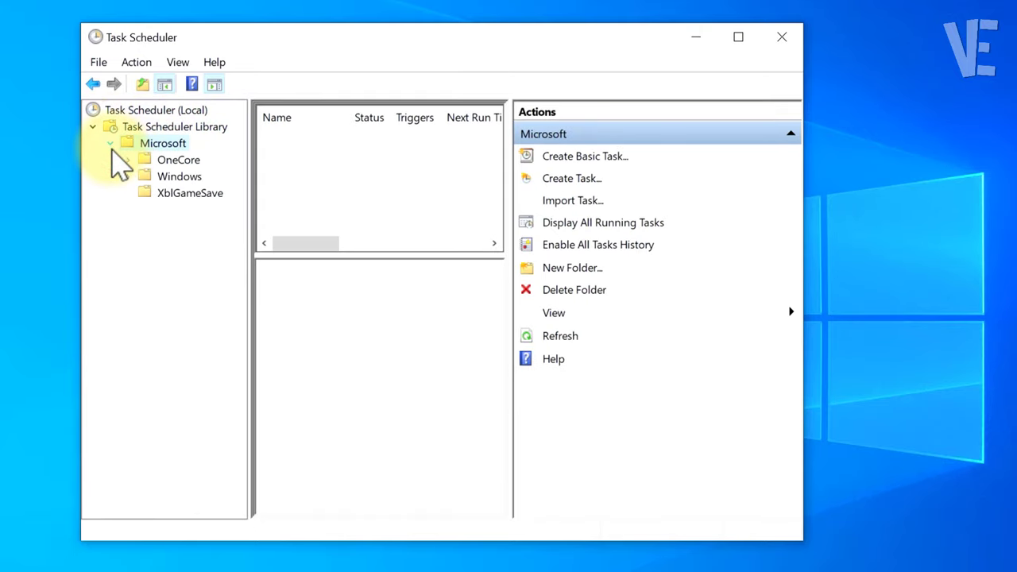
{"action": "left_click", "coordinate": [181, 178]}
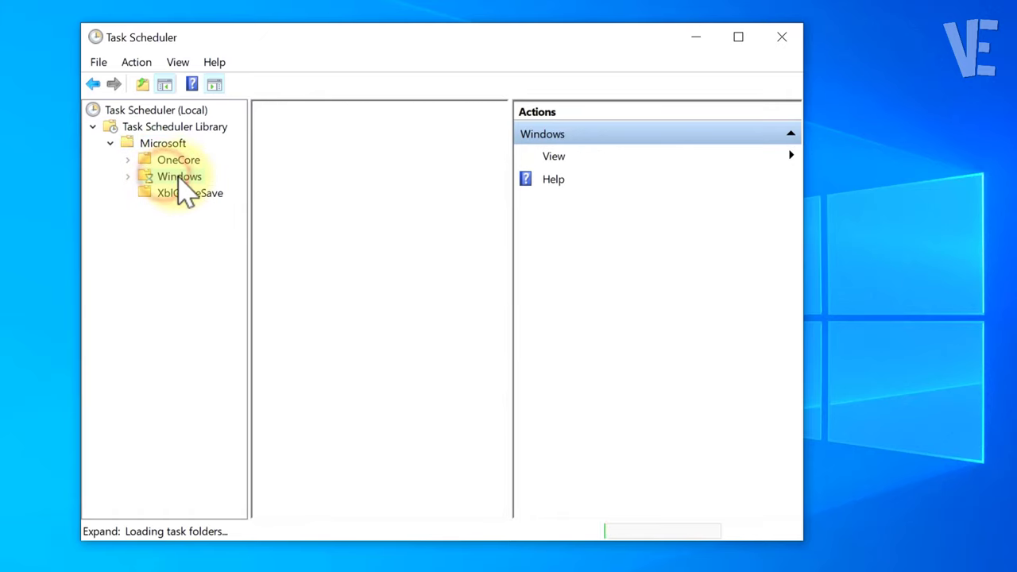
{"action": "left_click", "coordinate": [128, 178]}
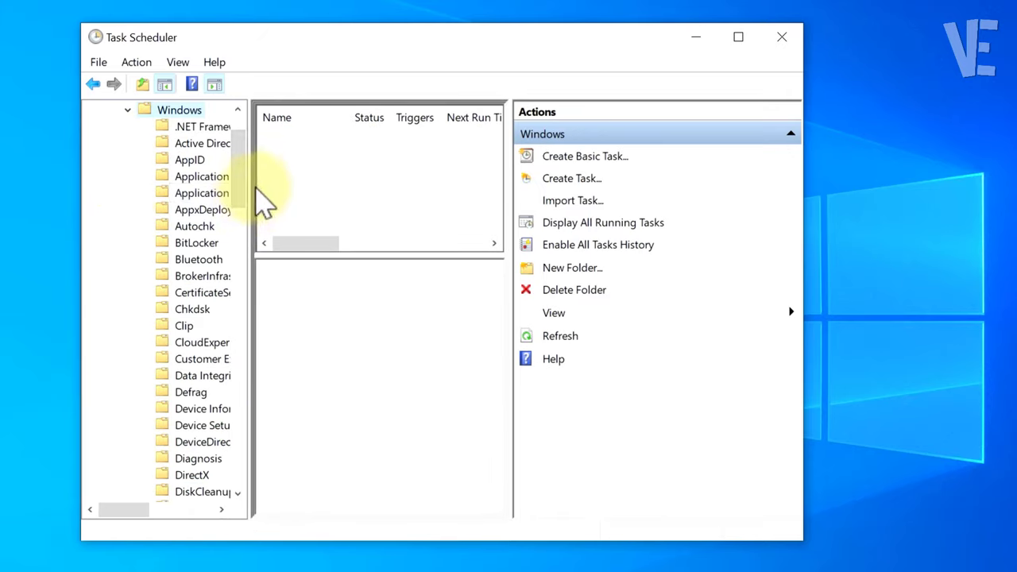
- Enable and run the MsCtfMonitor task in the TextServicesFramework folder
{"action": "left_click_drag", "start_coordinate": [250, 187], "coordinate": [343, 177]}
{"action": "scroll", "coordinate": [223, 310], "scroll_direction": "down", "scroll_amount": 6}
{"action": "scroll", "coordinate": [242, 274], "scroll_direction": "down", "scroll_amount": 16}
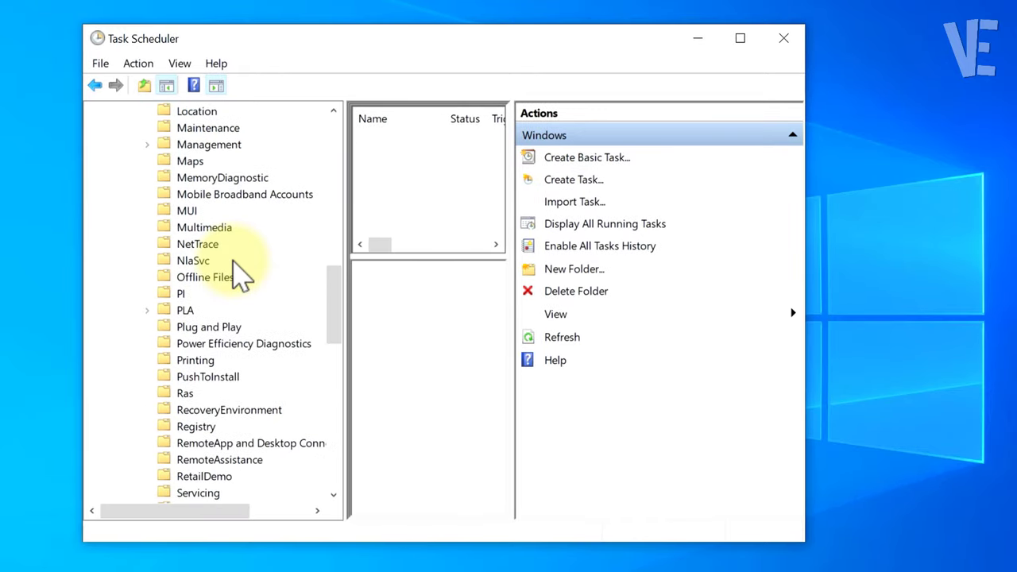
{"action": "scroll", "coordinate": [242, 274], "scroll_direction": "down", "scroll_amount": 5}
{"action": "scroll", "coordinate": [239, 238], "scroll_direction": "up", "scroll_amount": 3}
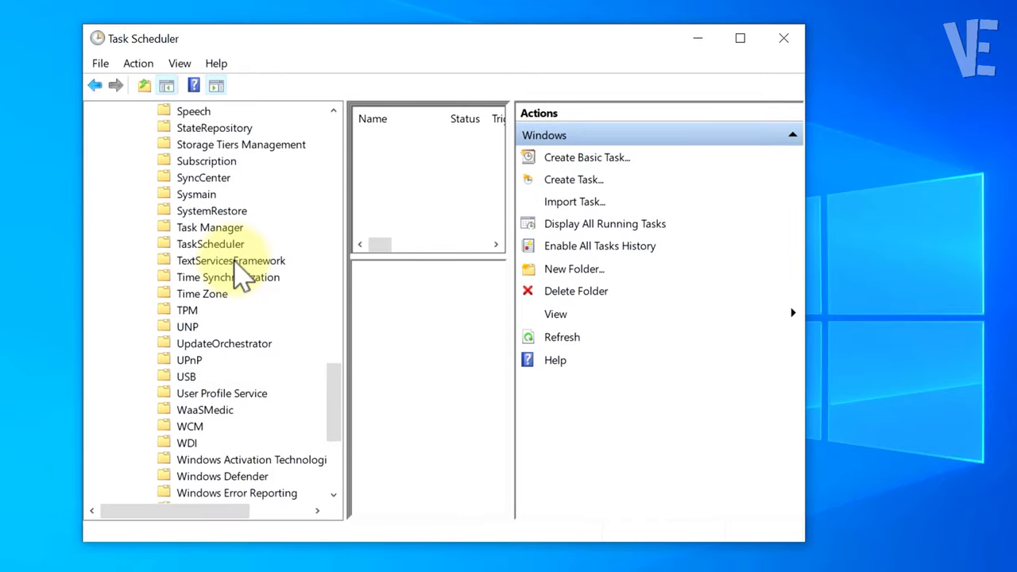
{"action": "left_click", "coordinate": [210, 262]}
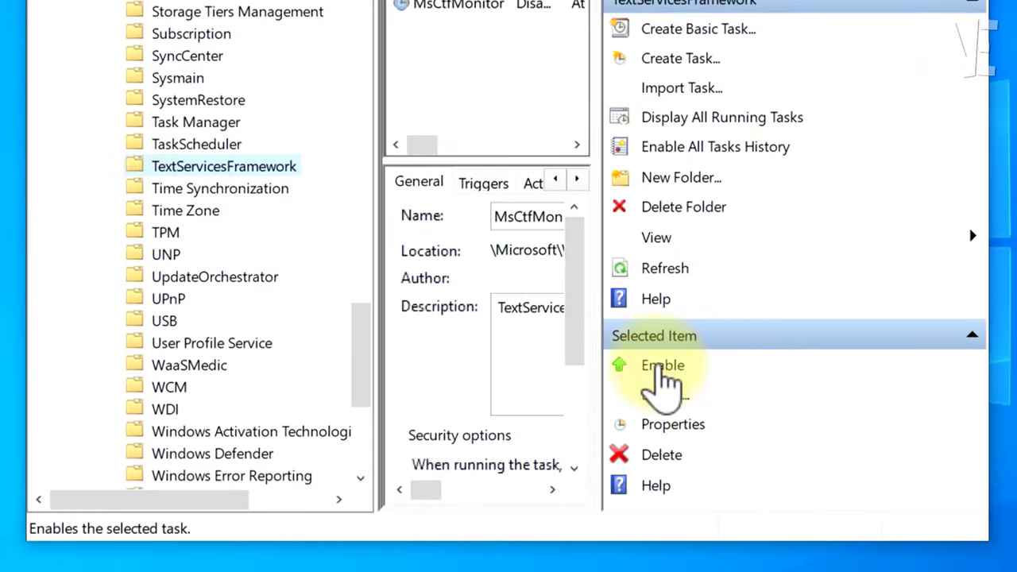
{"action": "left_click", "coordinate": [662, 367]}
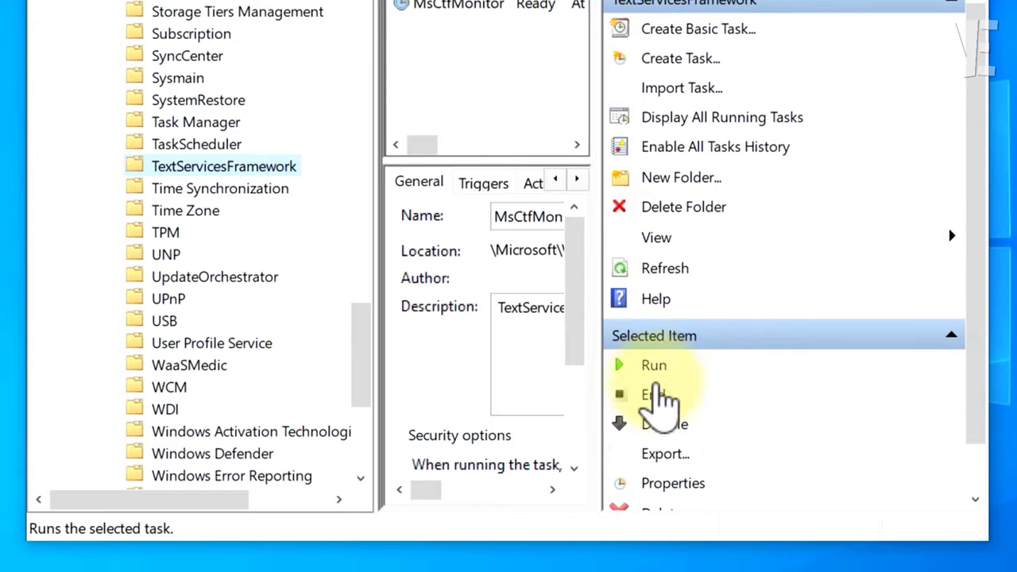
{"action": "left_click", "coordinate": [653, 370]}
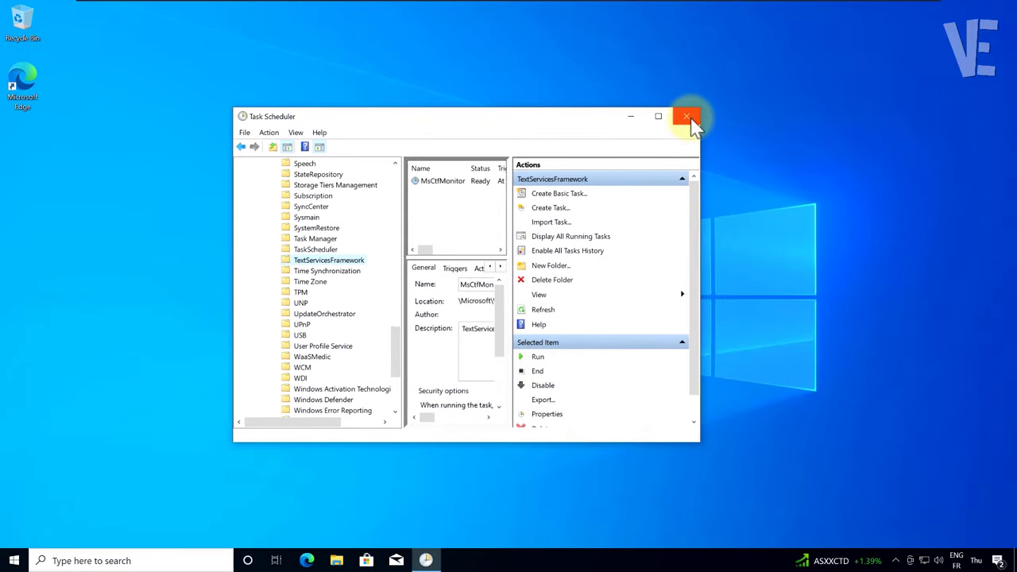
- Close Task Scheduler and restart the computer
{"action": "left_click", "coordinate": [688, 119]}
{"action": "left_click", "coordinate": [14, 561]}
{"action": "left_click", "coordinate": [15, 534]}
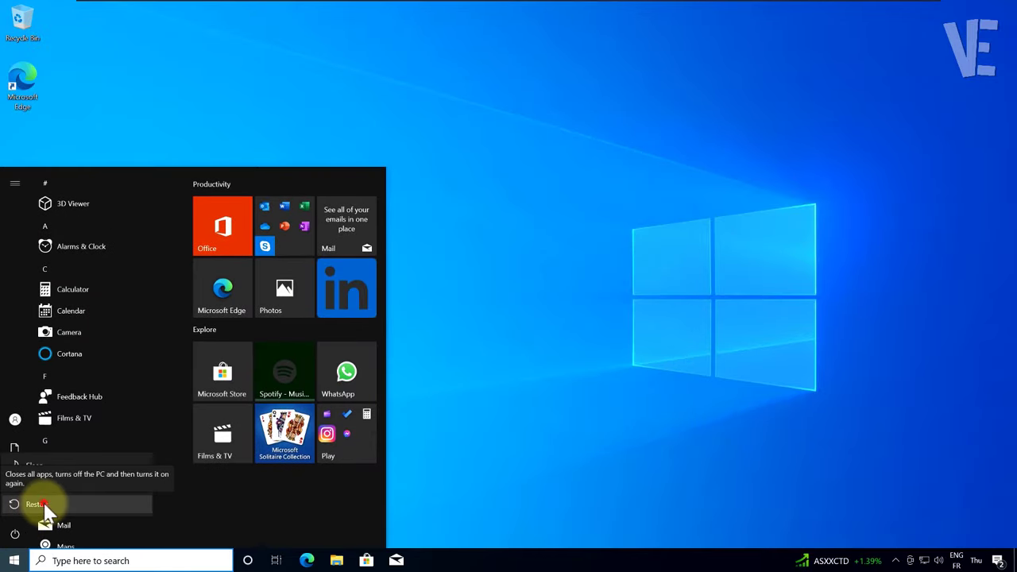
{"action": "left_click", "coordinate": [44, 504]}
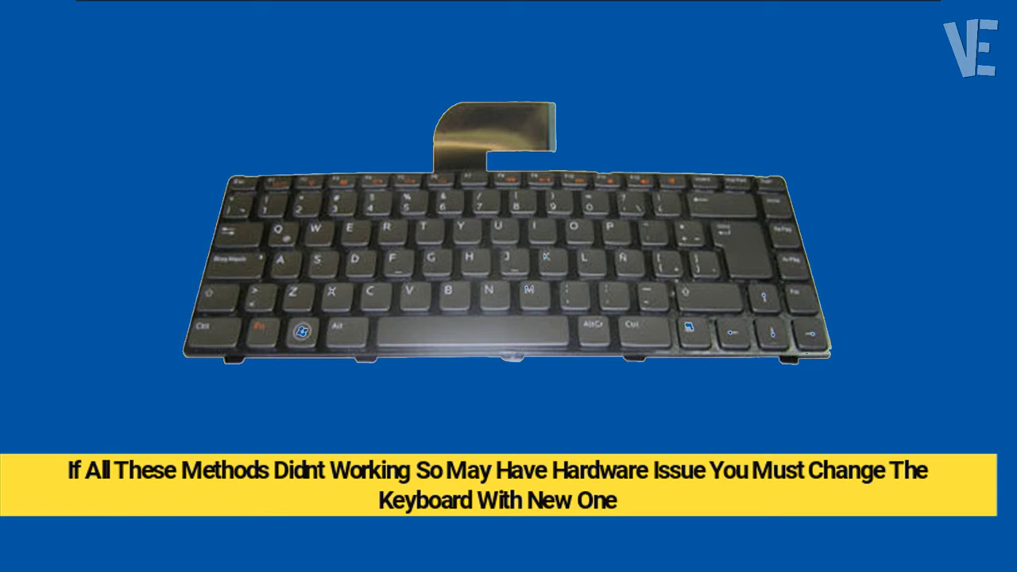